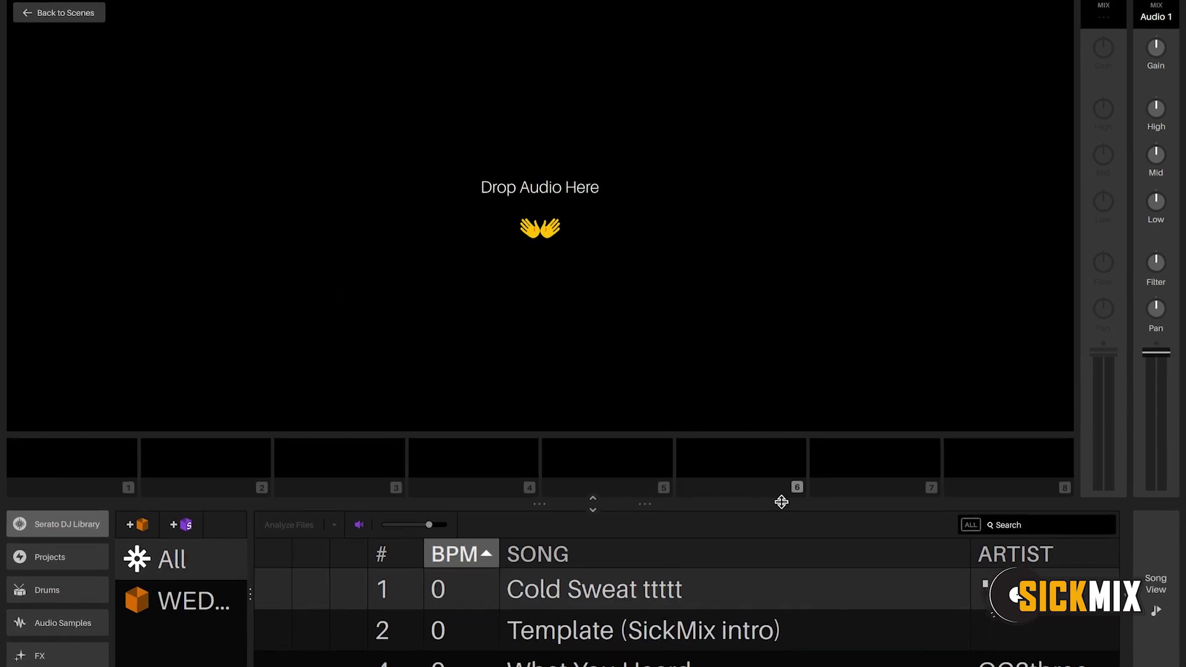
# Switch from the library to the Song View timeline and select the Audio 1 track.
pyautogui.click(1156, 586)
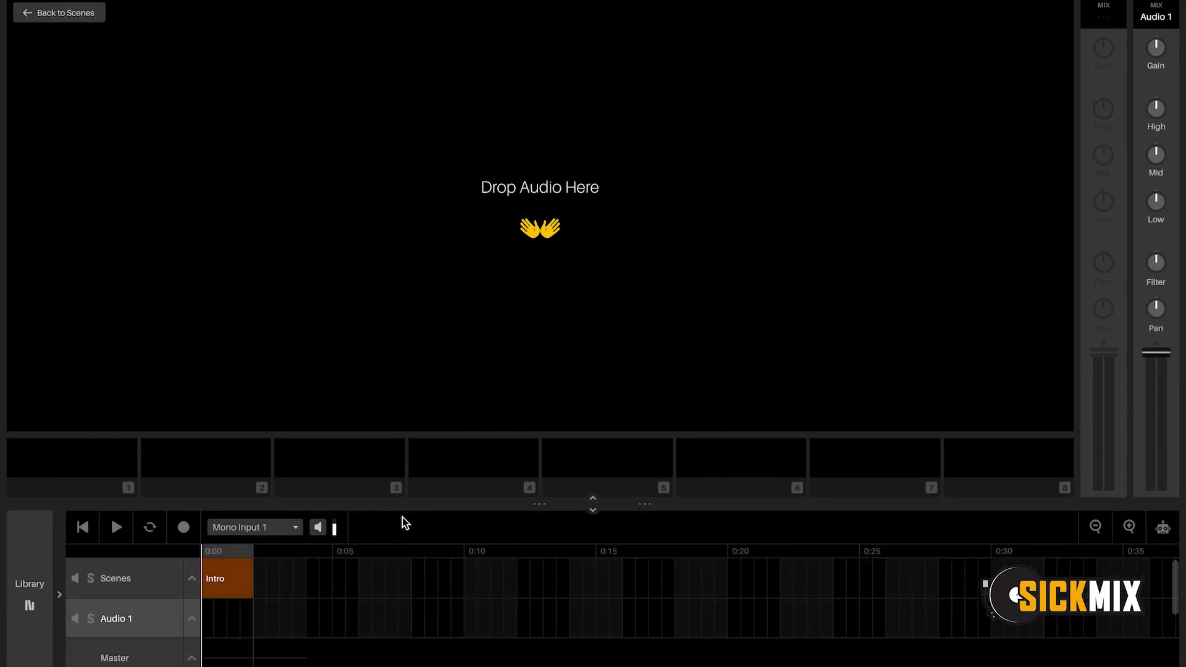
pyautogui.click(148, 626)
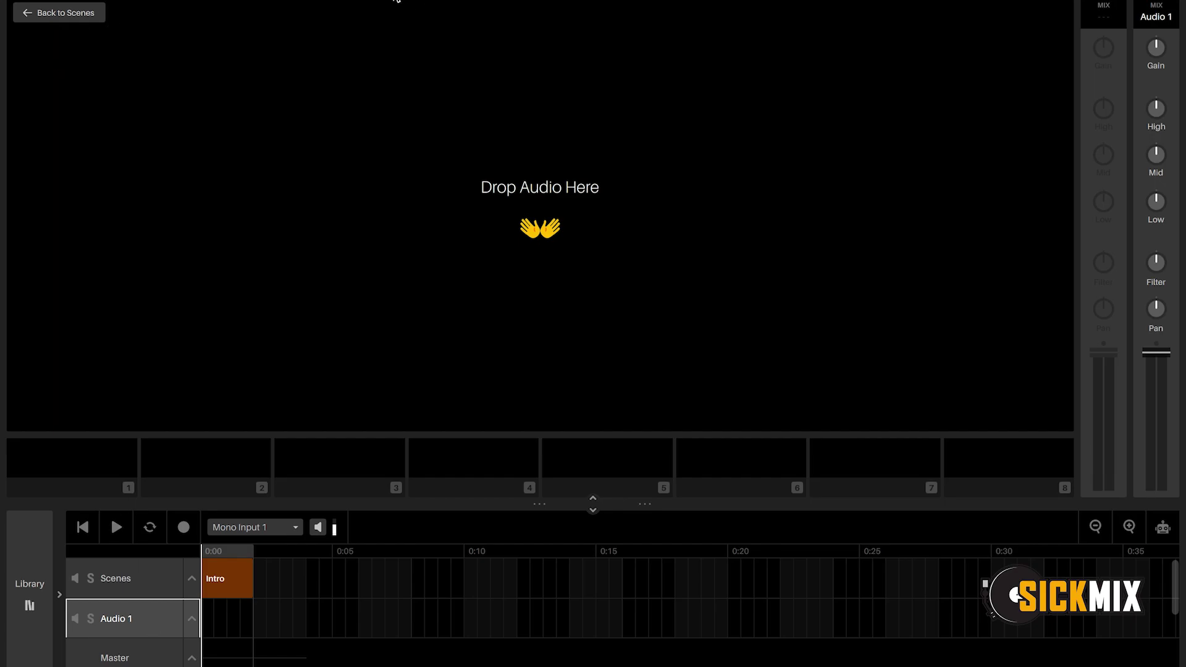
# Bring the Studio window holding 'You Are the Woman' forward from Serato DJ Pro and return to full screen.
pyautogui.moveTo(396, 0)
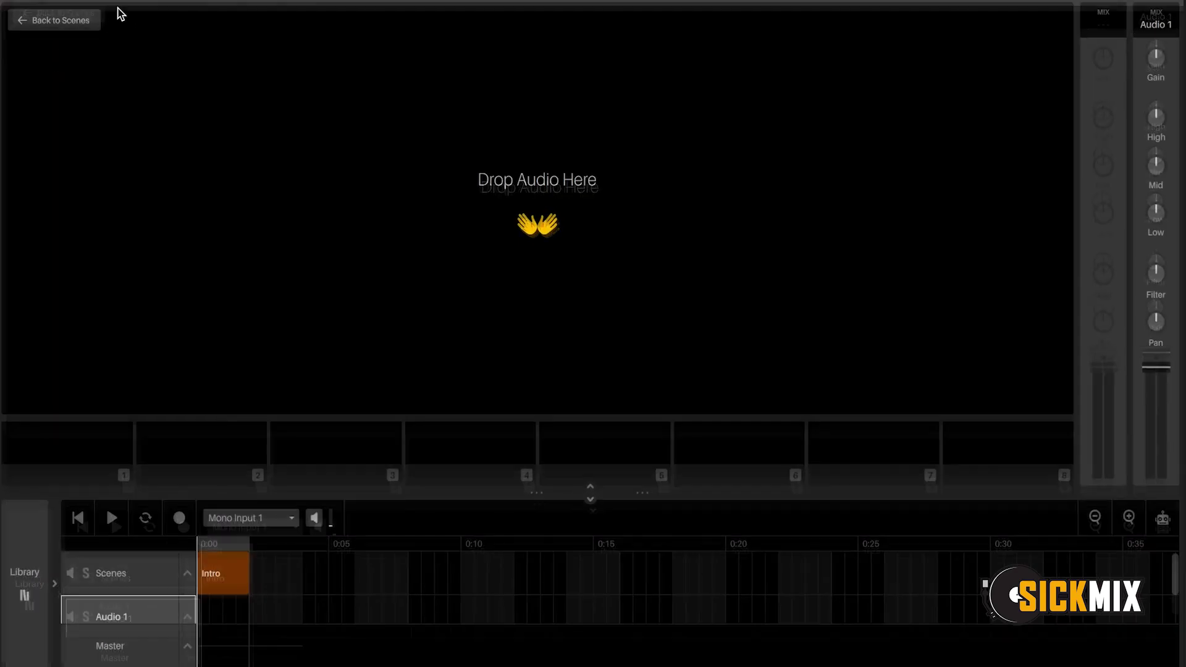
pyautogui.press('ctrl+super+f')
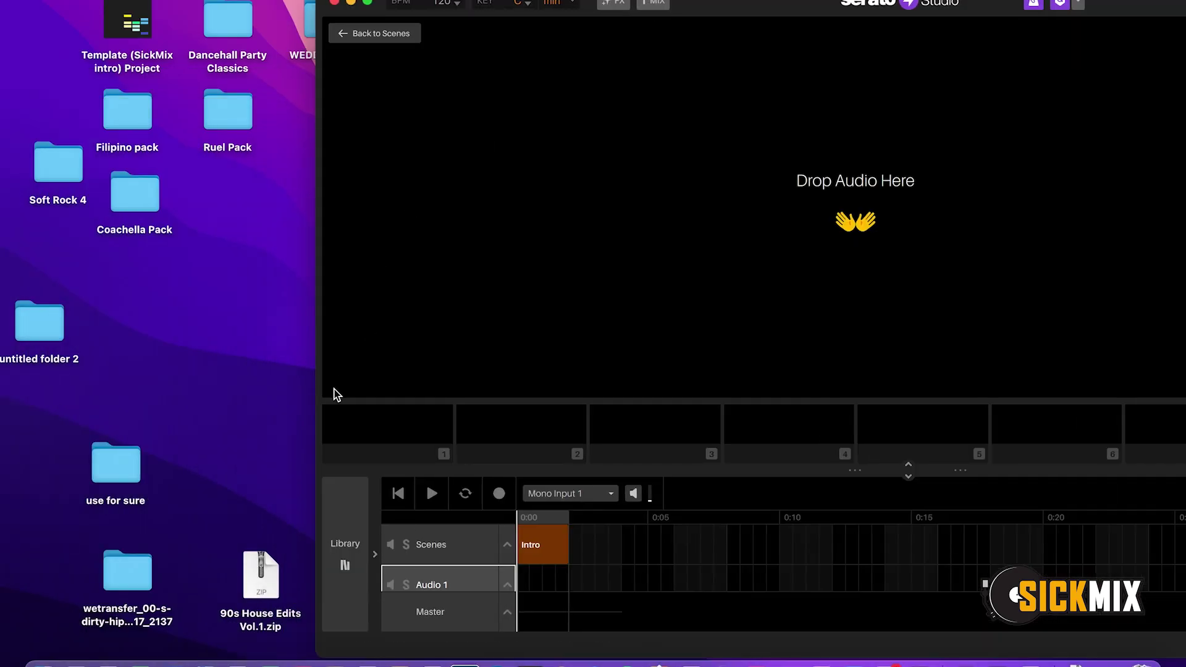
pyautogui.click(496, 664)
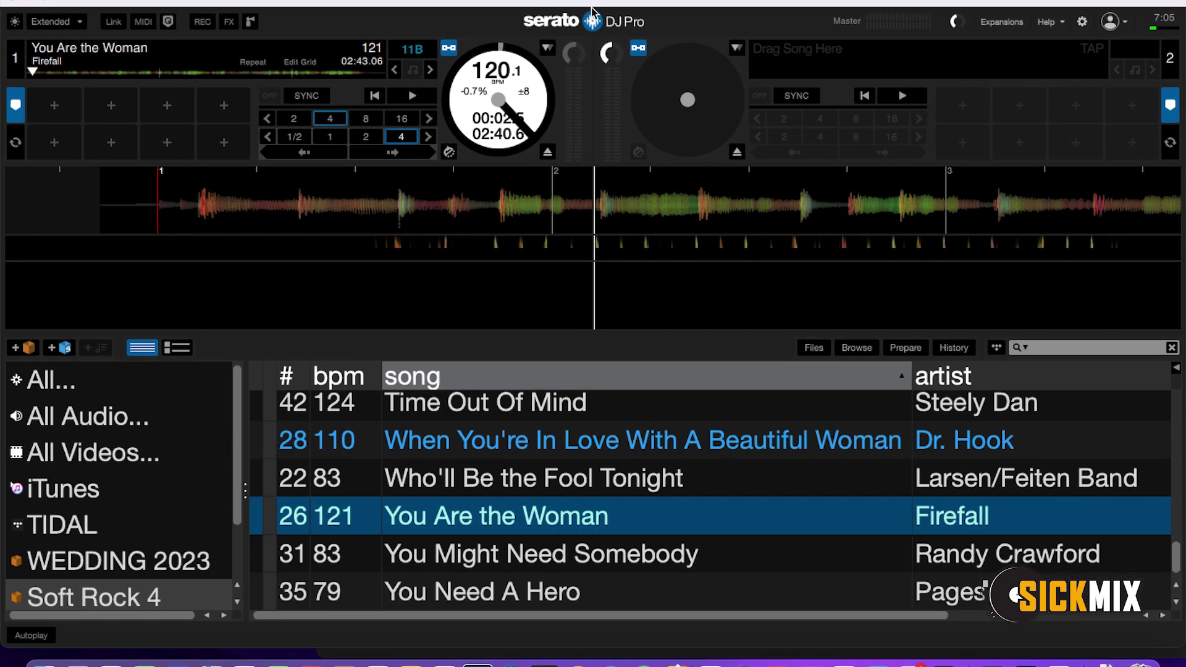
pyautogui.hotkey('ctrl', 'Right')
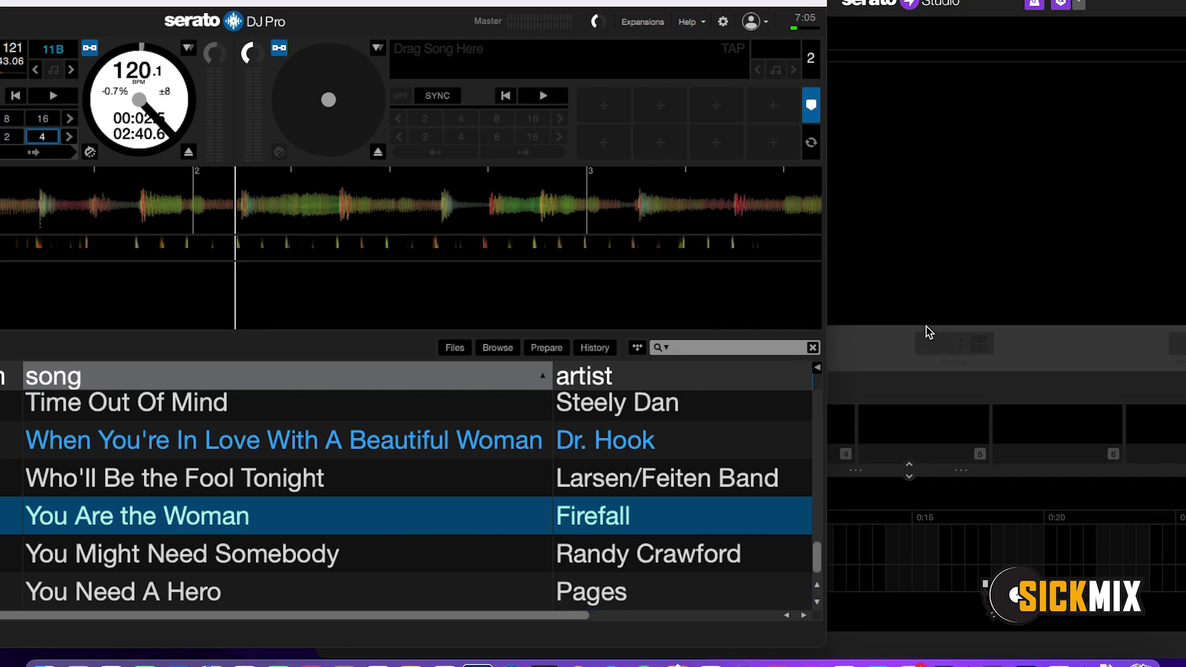
pyautogui.click(1000, 3)
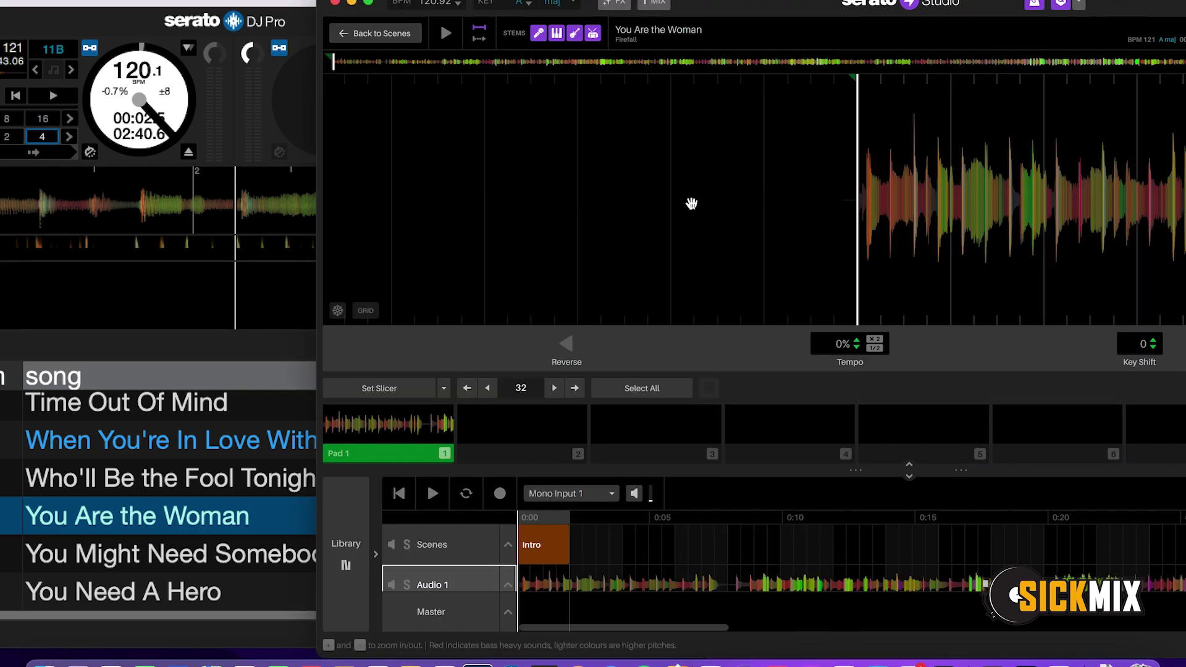
pyautogui.click(367, 4)
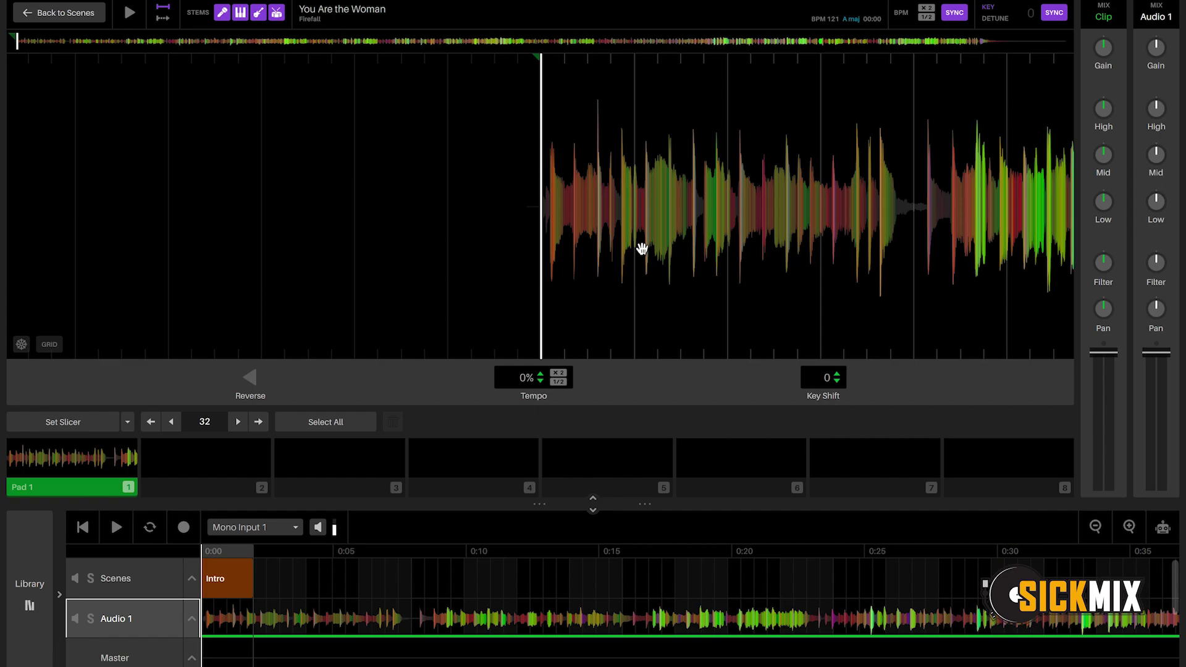
# Zoom into the waveform and drag it until the first beat transient sits under the playhead, checking with Pad 1.
pyautogui.scroll(5, 643, 248)
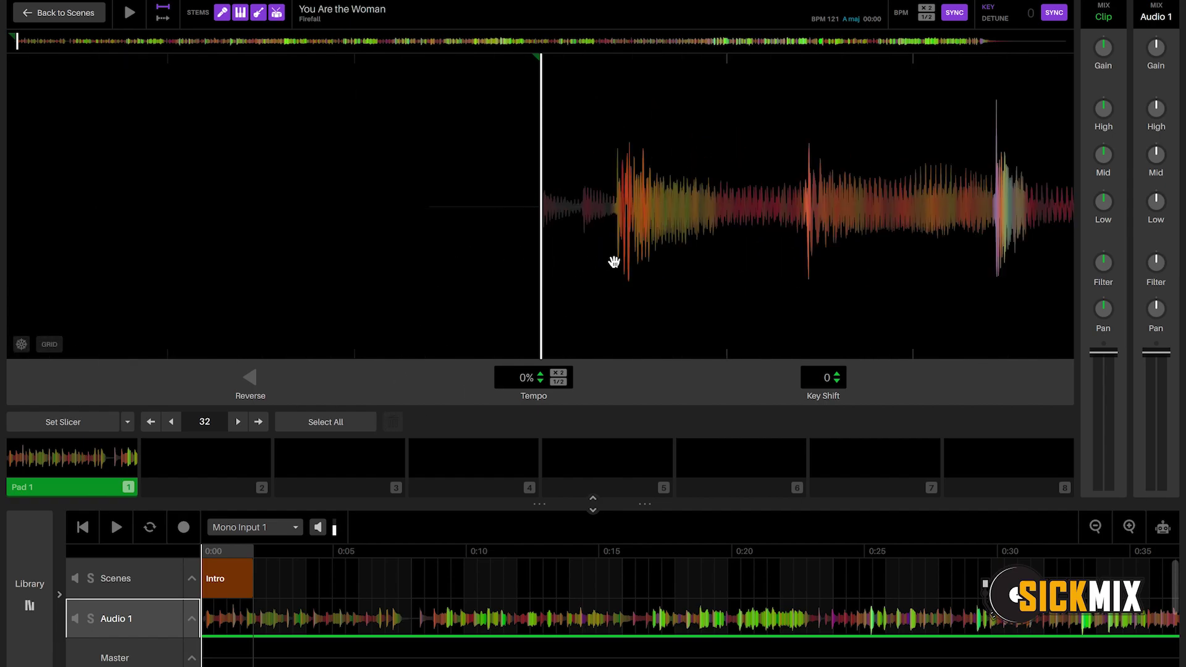
pyautogui.click(97, 488)
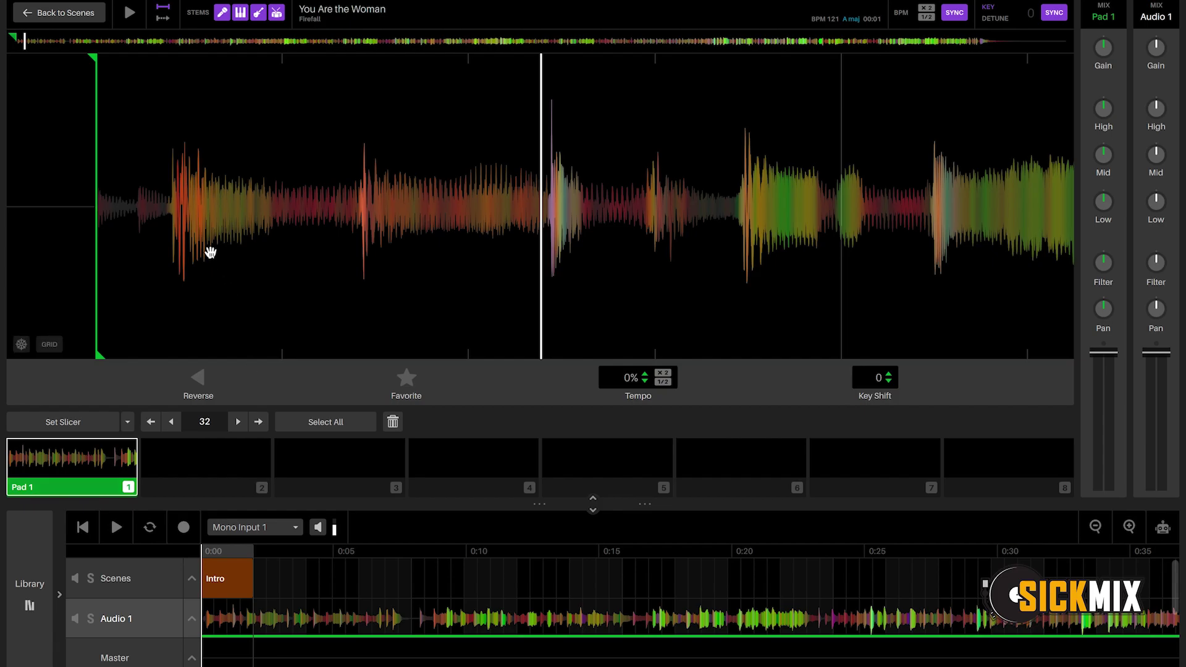
pyautogui.moveTo(208, 252); pyautogui.dragTo(664, 245)
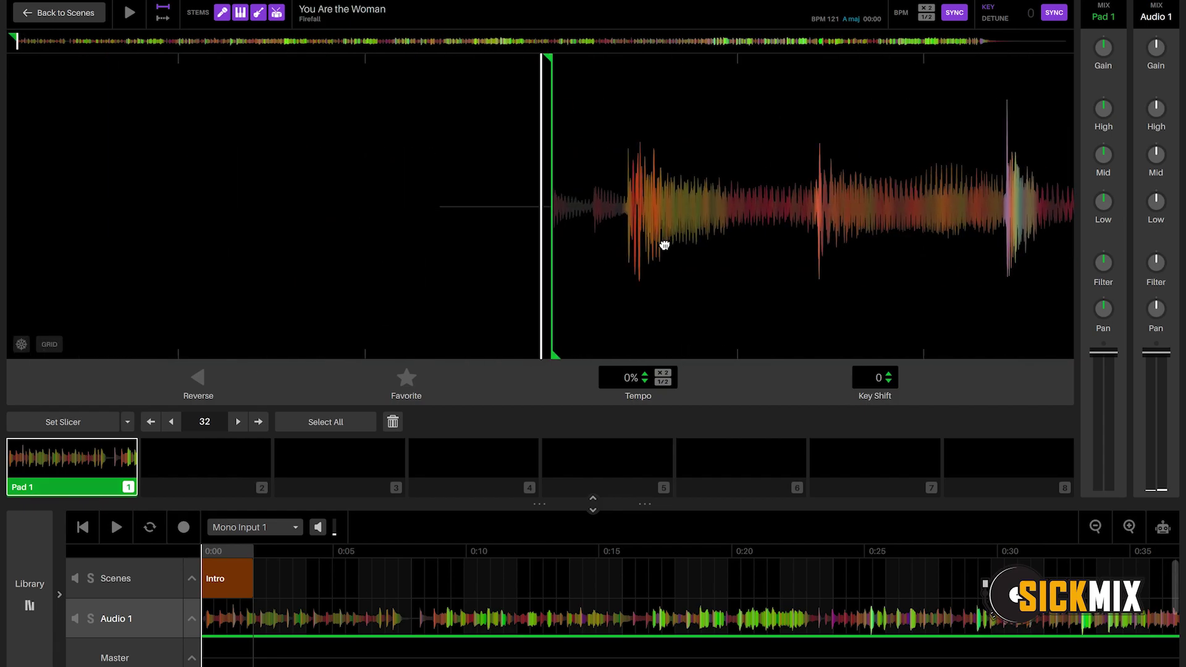
pyautogui.click(90, 488)
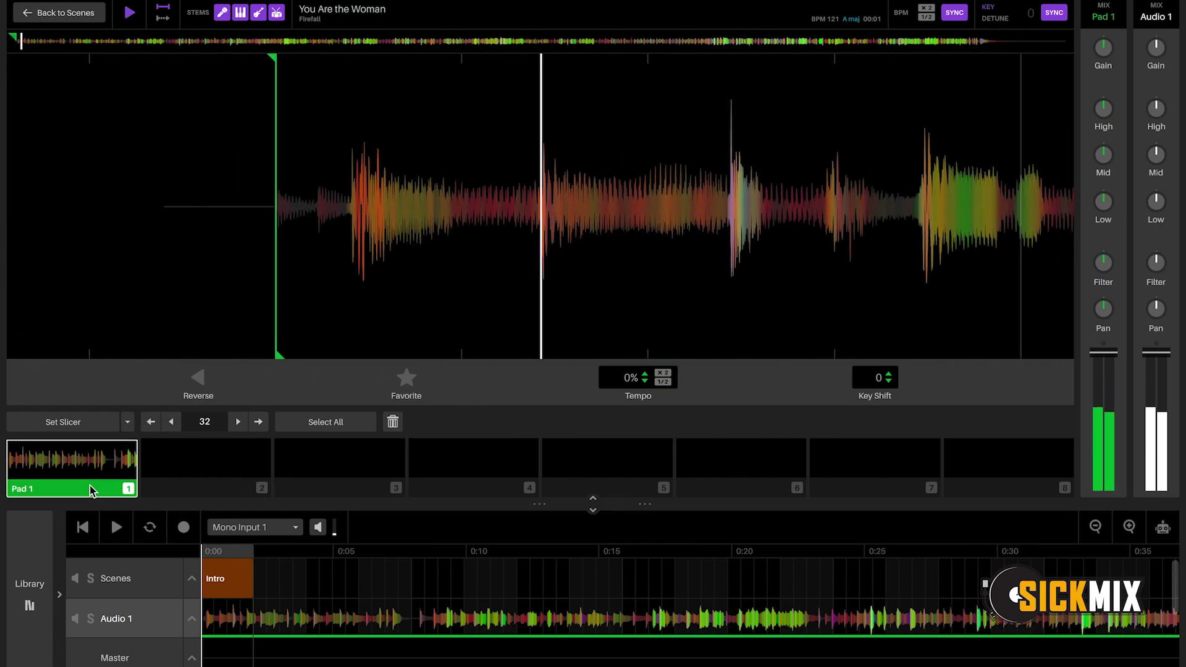
pyautogui.moveTo(385, 263); pyautogui.dragTo(550, 263)
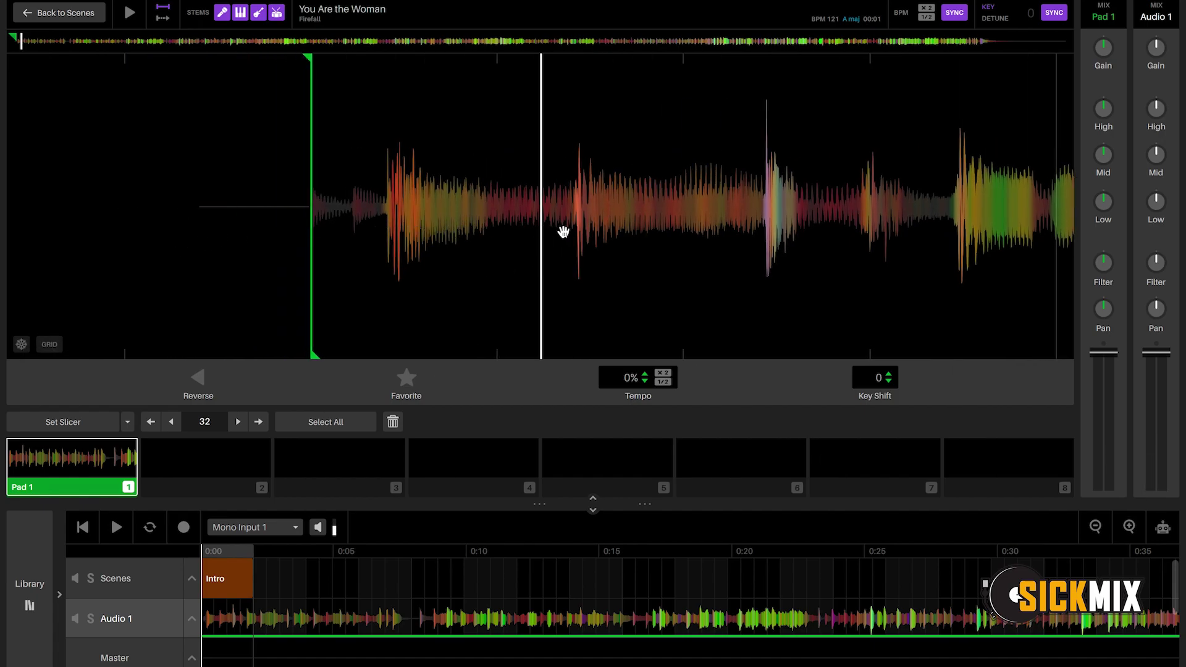
pyautogui.moveTo(577, 231); pyautogui.dragTo(551, 230)
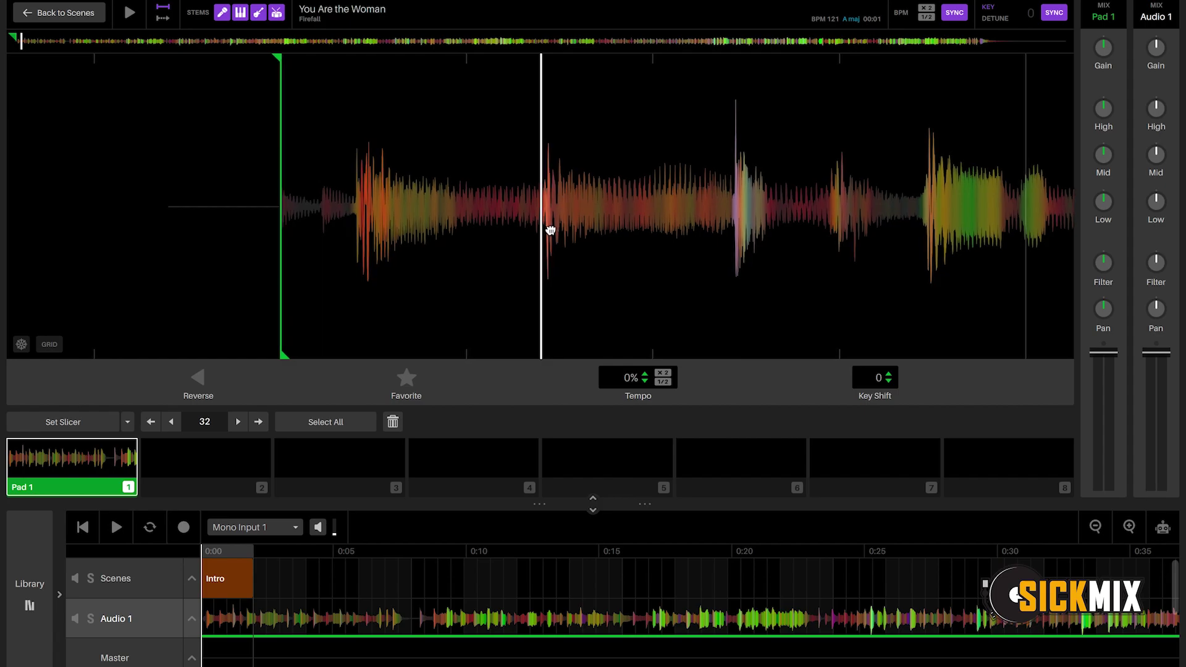
pyautogui.scroll(3, 555, 226)
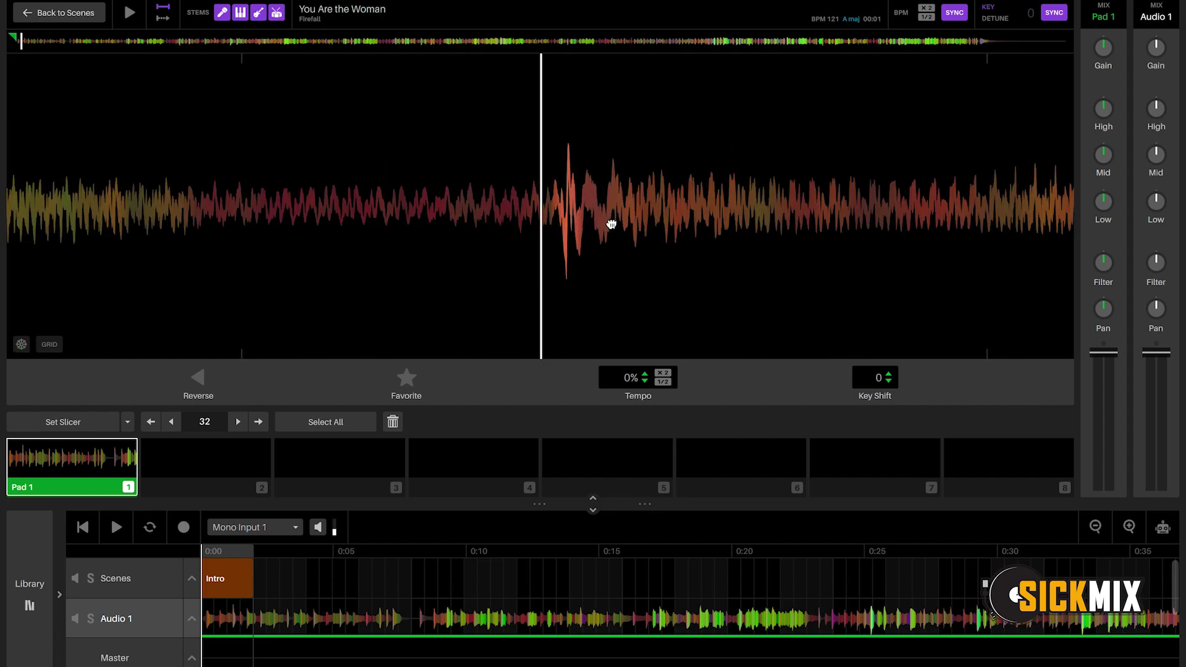
pyautogui.moveTo(604, 225); pyautogui.dragTo(593, 224)
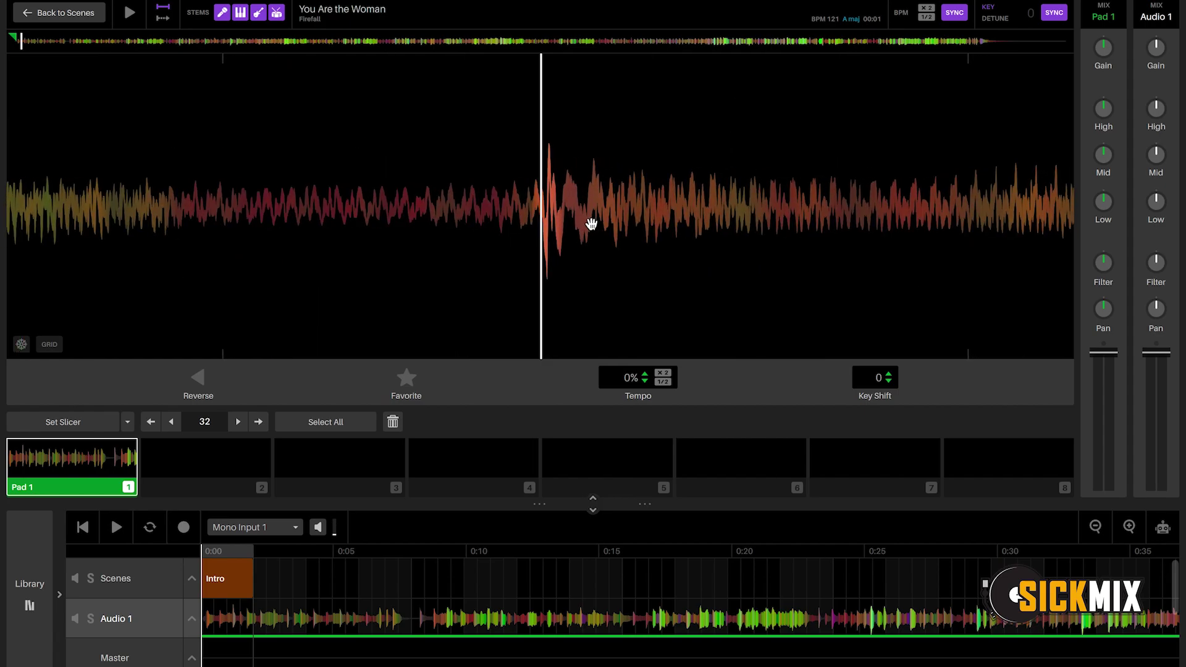
# Set the beat grid start at the playhead and save the grid.
pyautogui.click(50, 345)
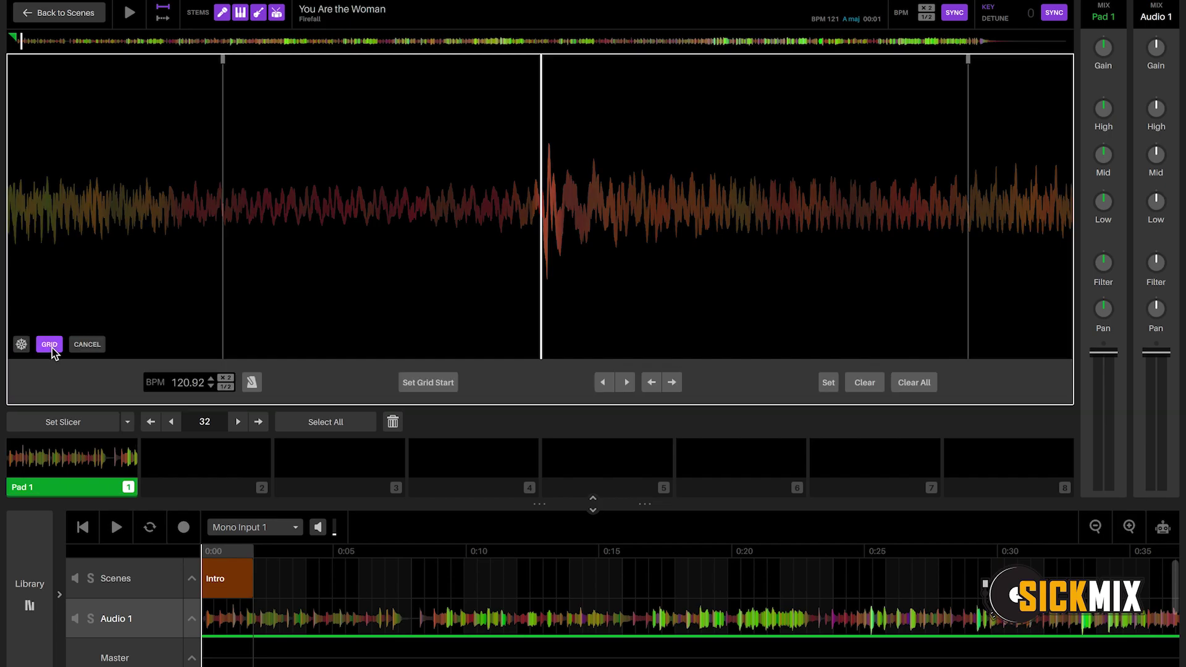
pyautogui.click(436, 385)
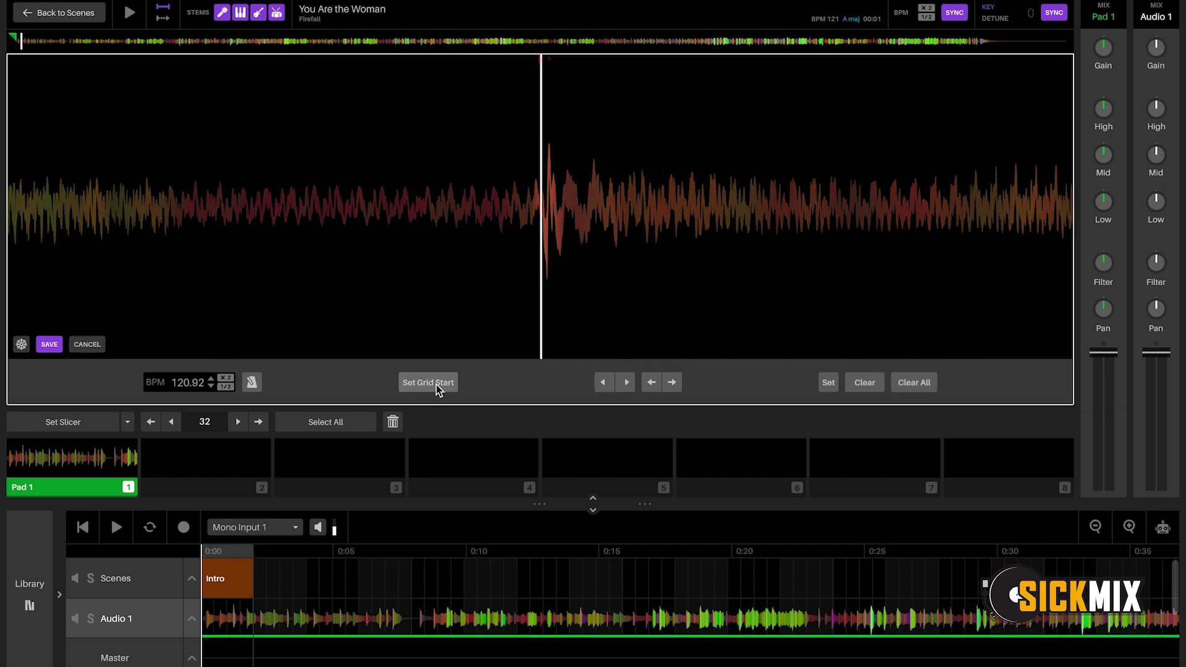
pyautogui.click(54, 343)
# Replace Pad 1's cue with the first beat, then play and stop Pad 1 to check it.
pyautogui.rightClick(88, 465)
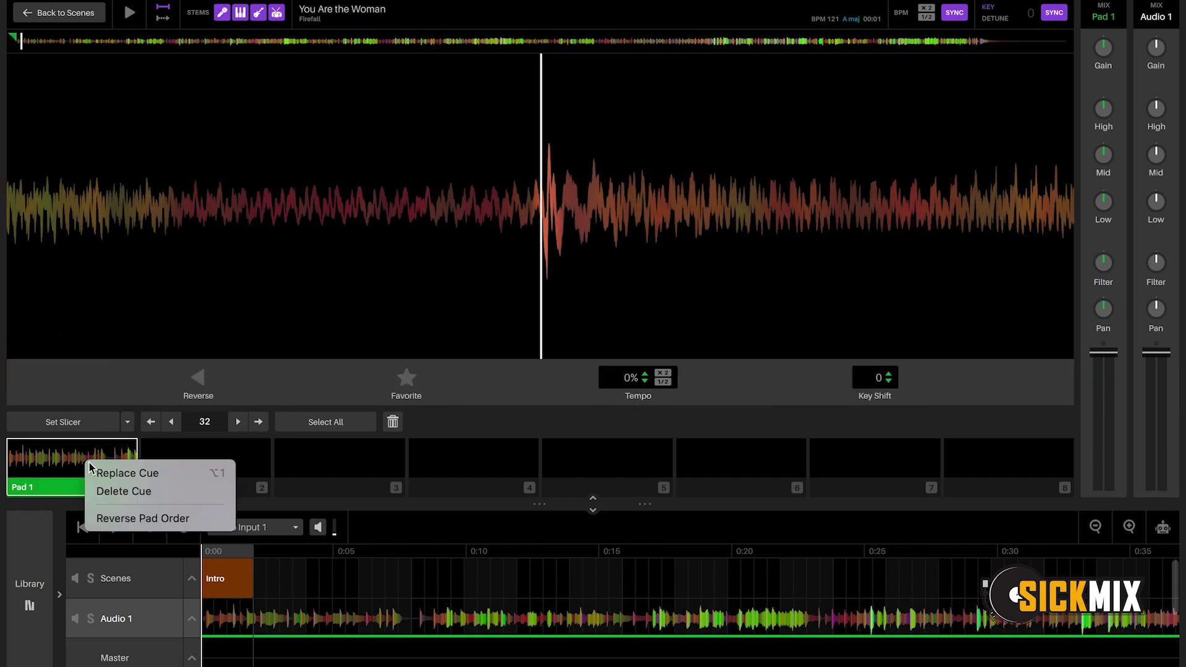
pyautogui.click(95, 473)
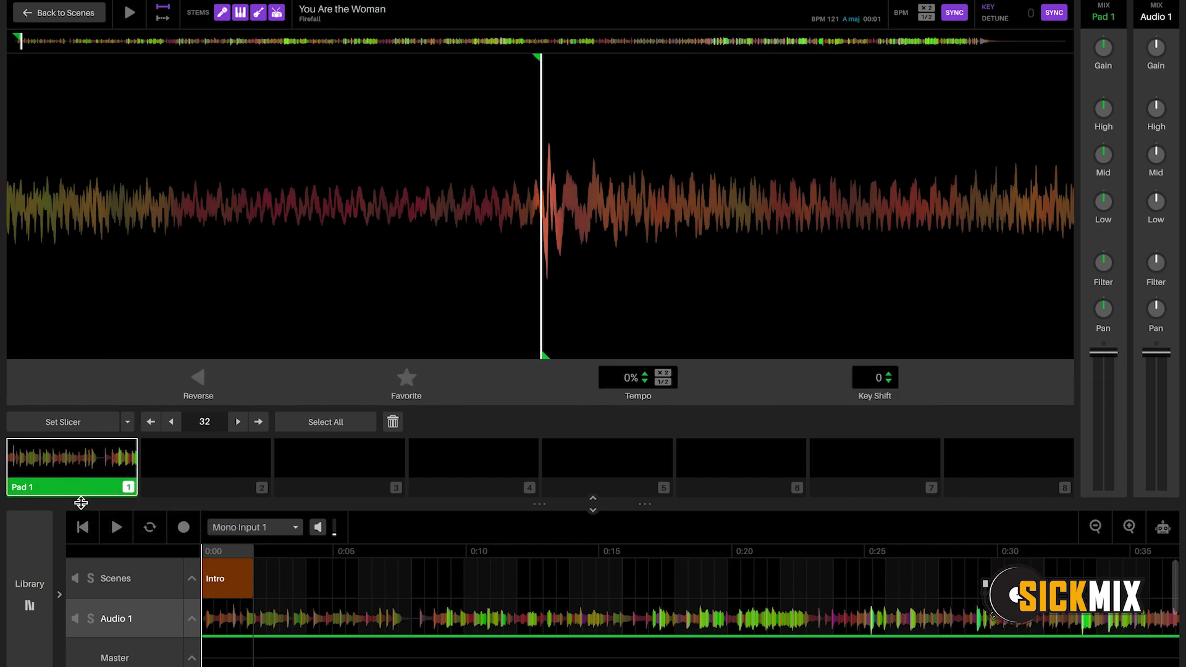
pyautogui.click(83, 492)
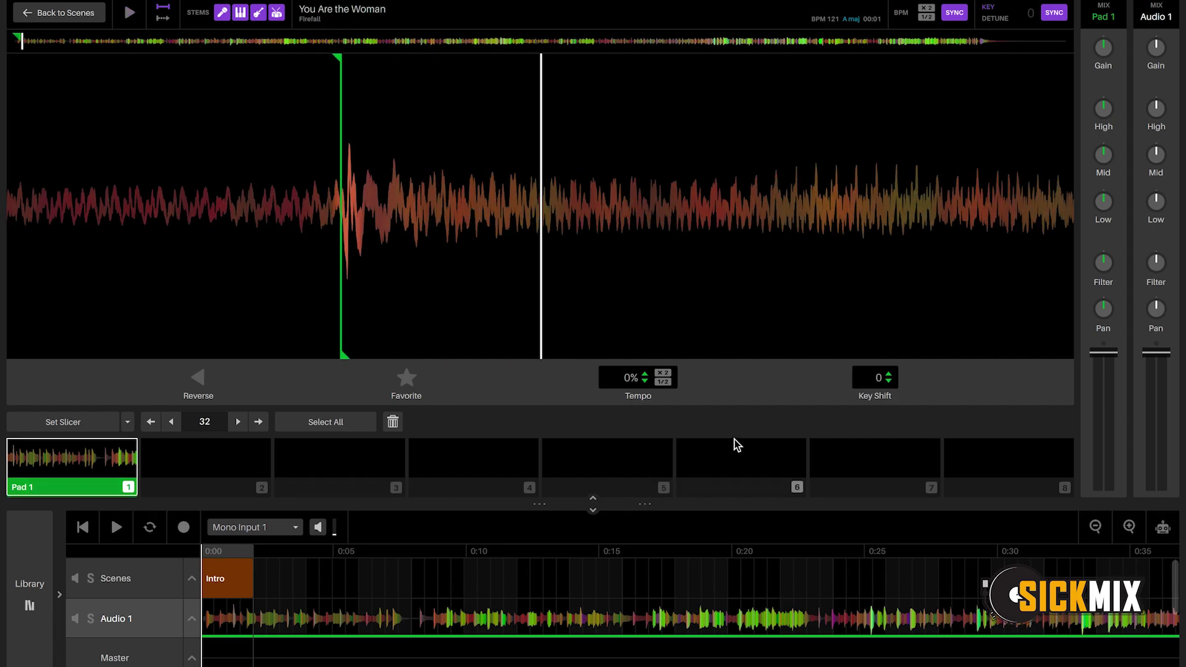
pyautogui.moveTo(659, 501); pyautogui.dragTo(660, 399)
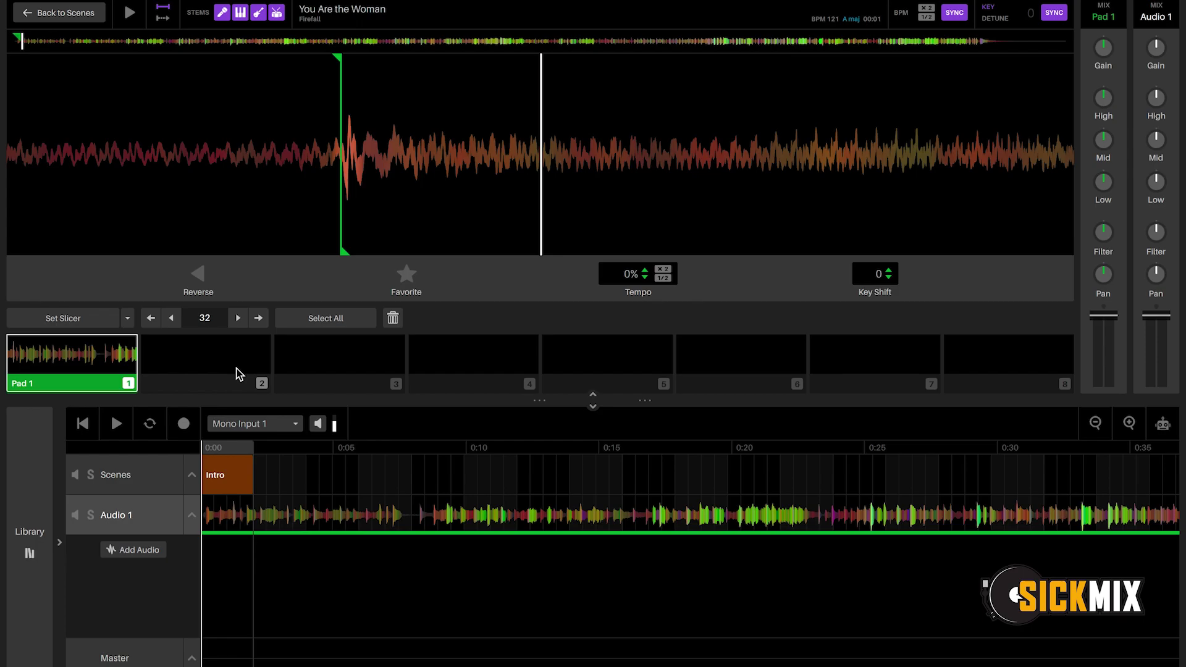
pyautogui.click(90, 387)
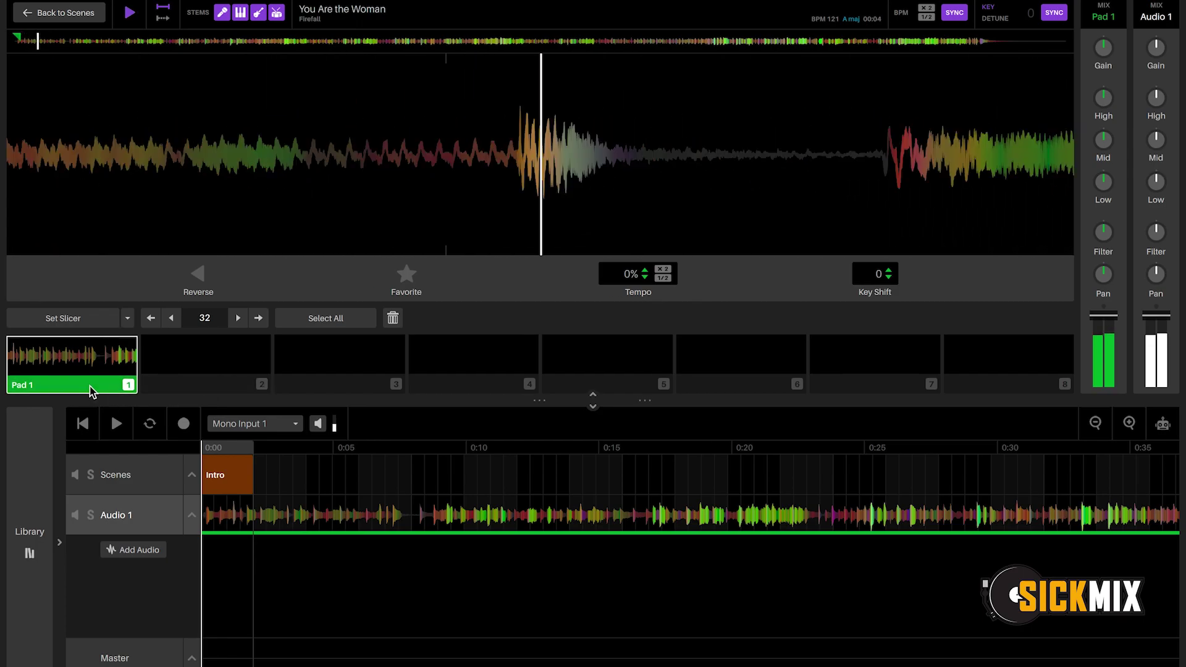
pyautogui.click(90, 386)
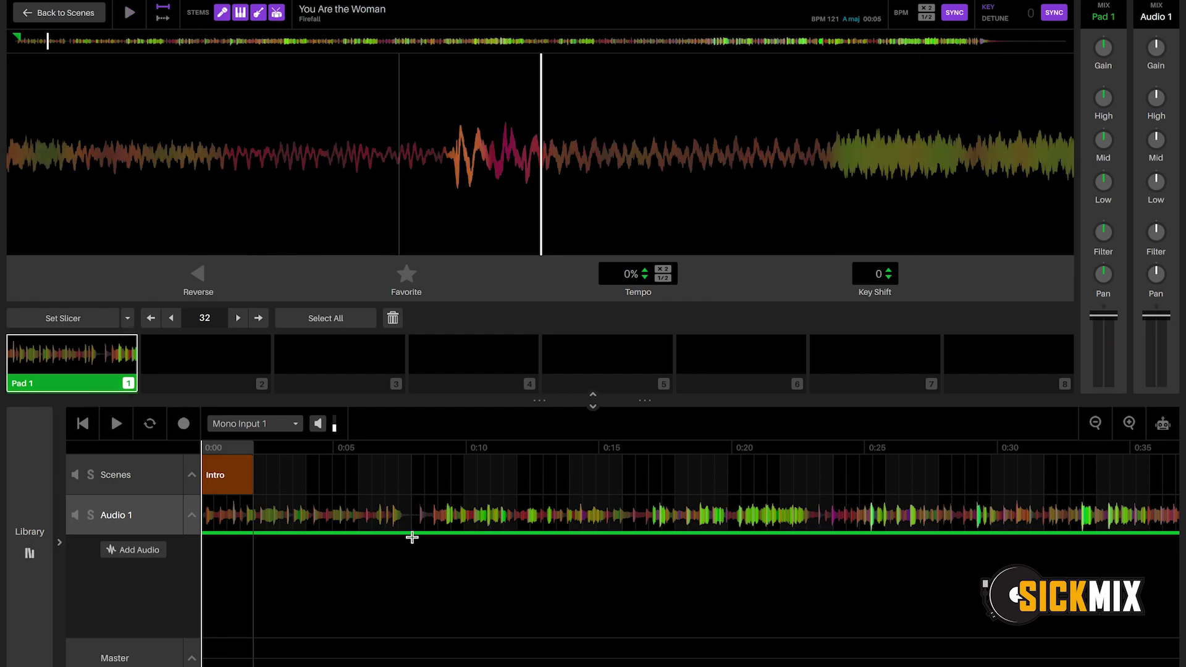
pyautogui.click(232, 515)
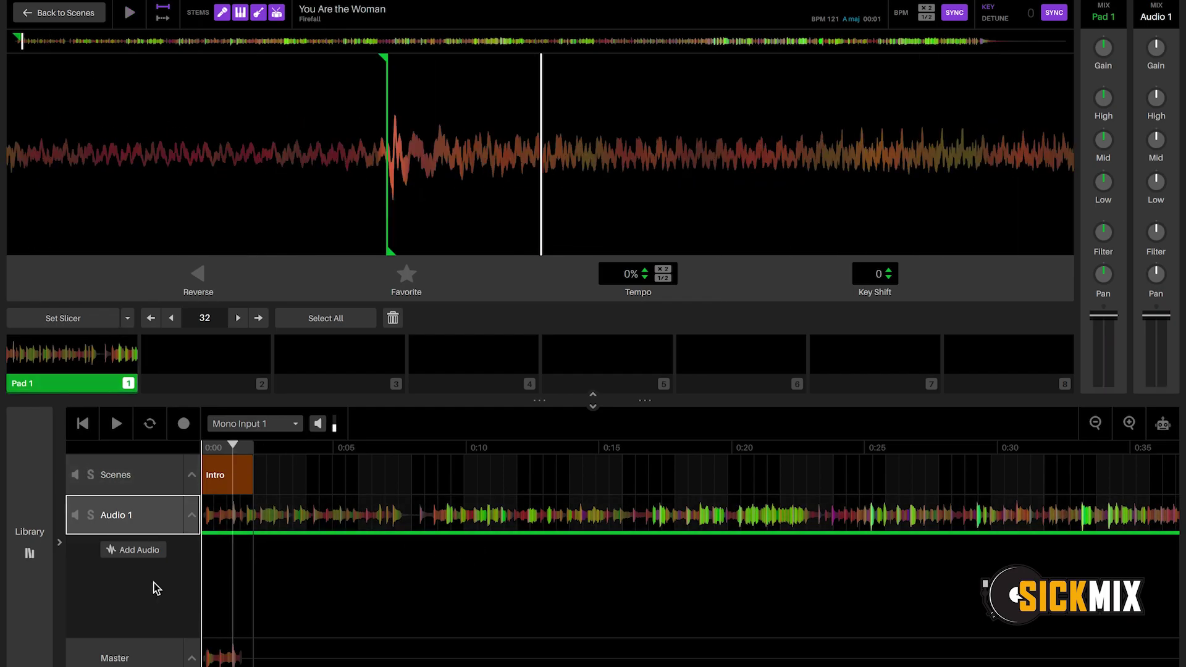
# Add an Audio 2 track and drag 'You Are the Woman' from Serato DJ Pro onto it, back in full screen.
pyautogui.click(142, 554)
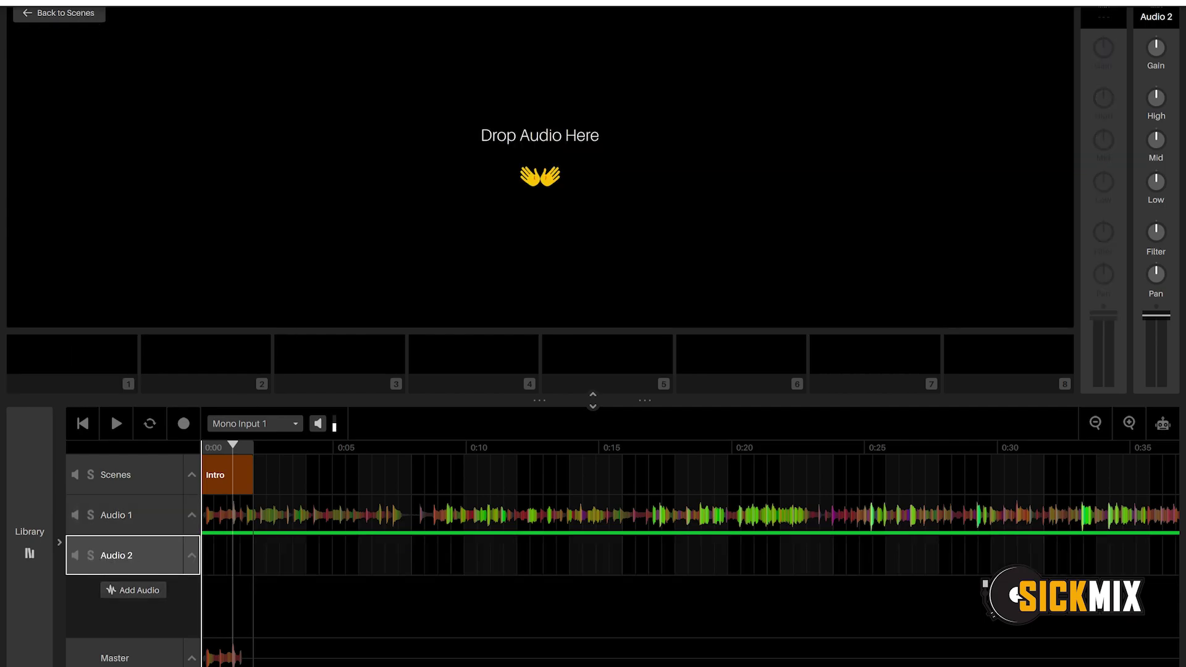
pyautogui.click(52, 0)
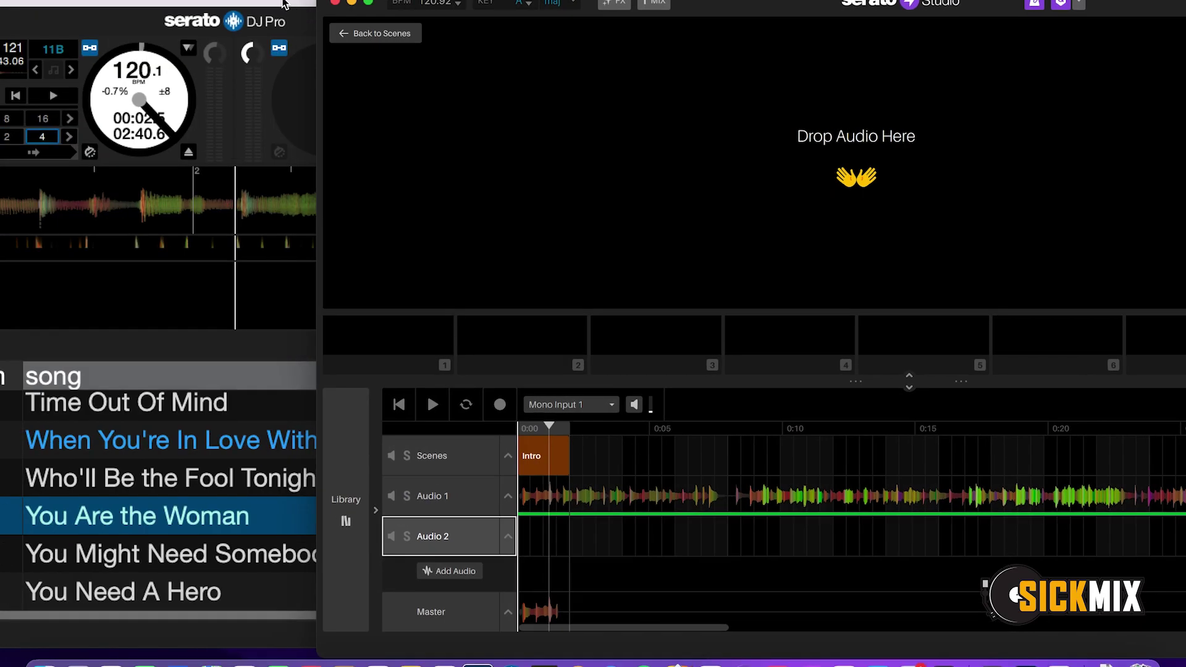
pyautogui.moveTo(291, 6); pyautogui.dragTo(174, 1)
pyautogui.moveTo(225, 527); pyautogui.dragTo(894, 225)
pyautogui.click(784, 25)
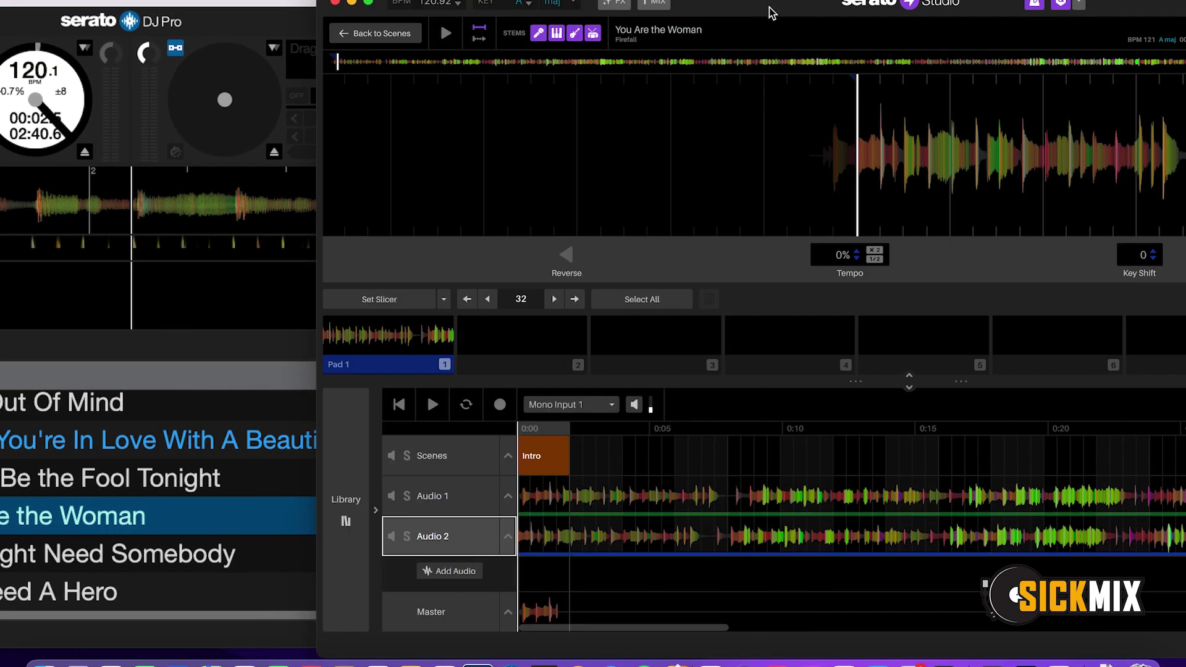
pyautogui.click(370, 4)
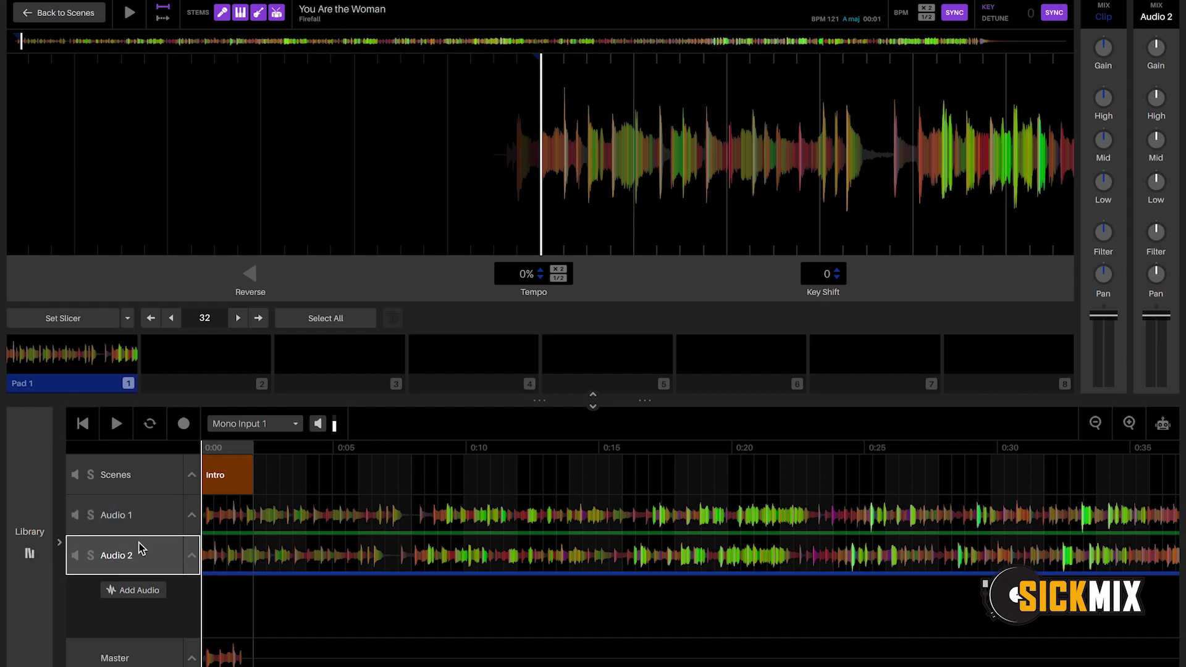
pyautogui.click(147, 516)
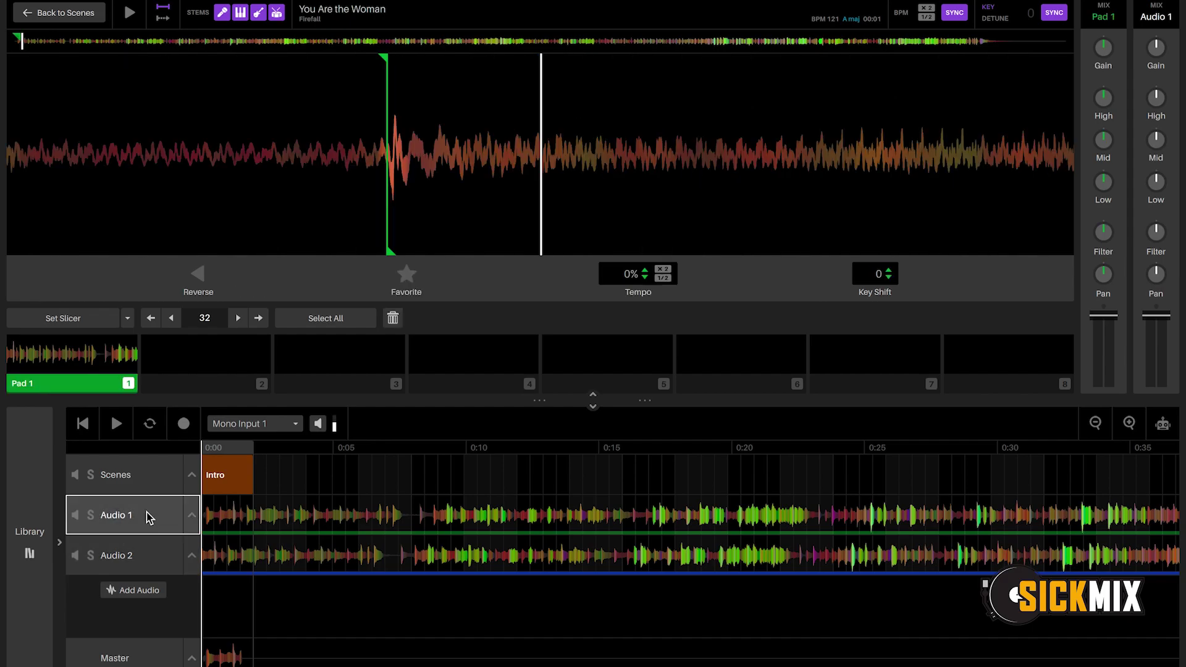
# Delete the Audio 1 track, then open the Audio 2 clip and play its Pad 1.
pyautogui.rightClick(150, 517)
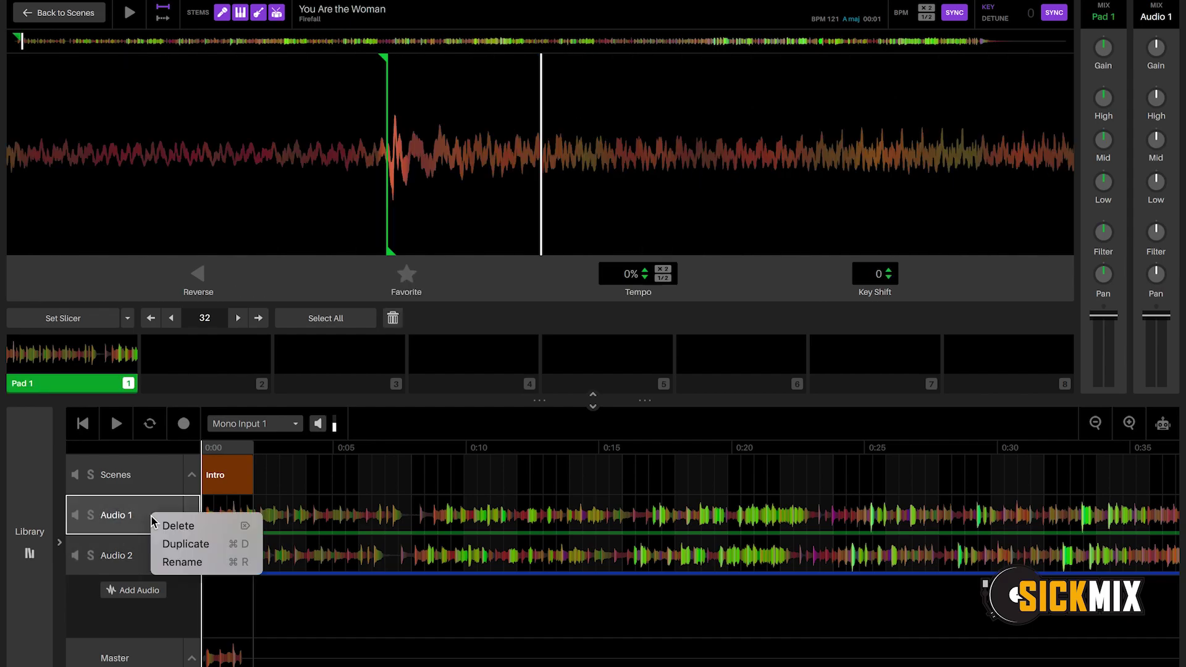
pyautogui.click(160, 524)
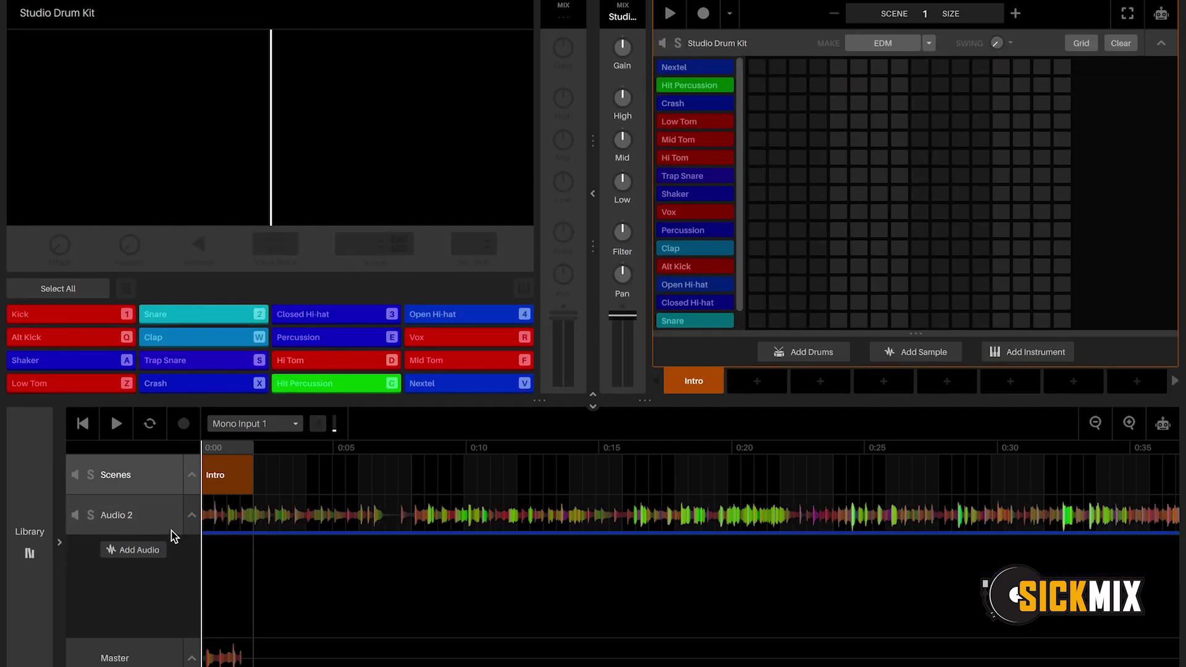
pyautogui.click(153, 515)
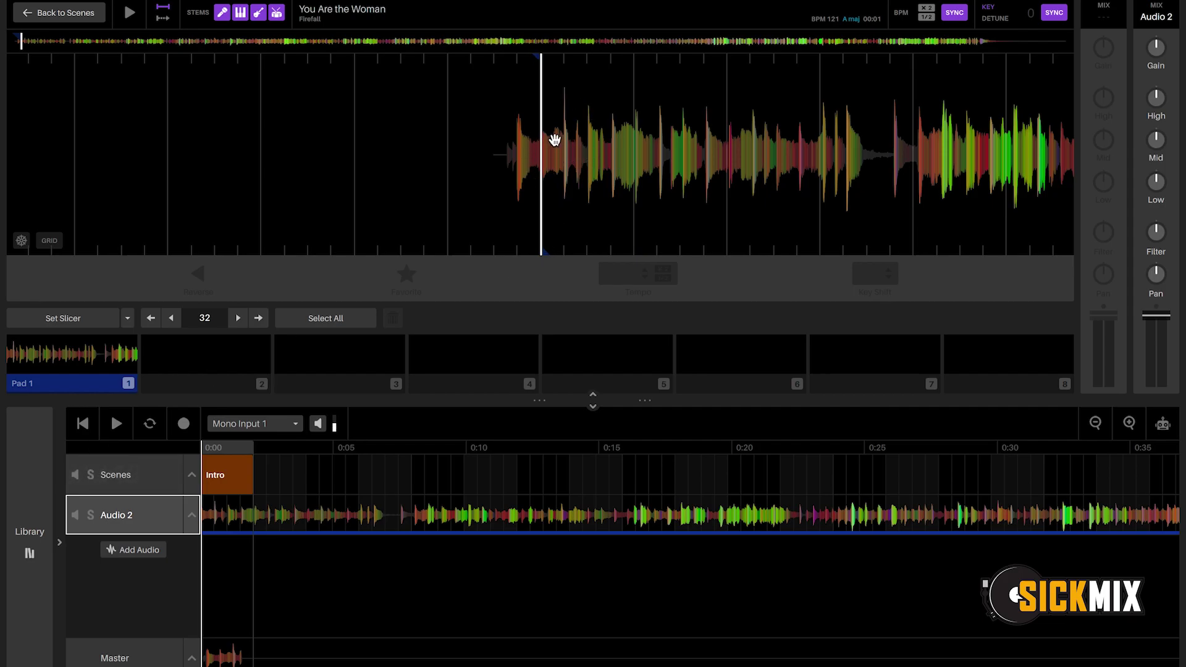
pyautogui.scroll(2, 541, 165)
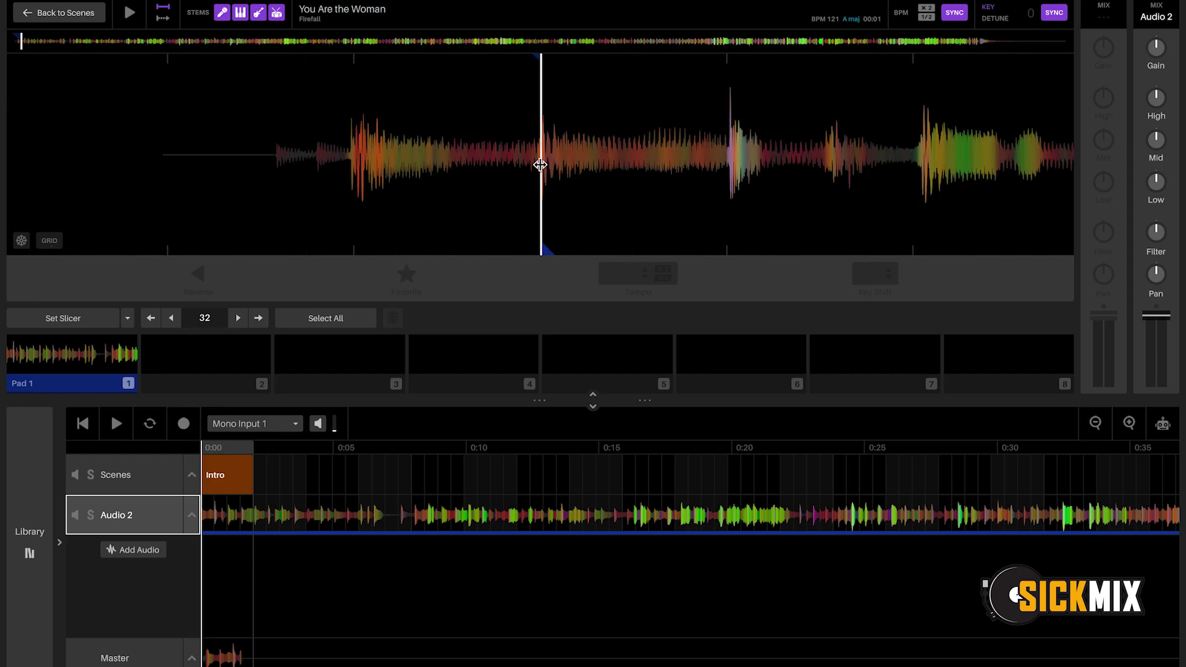
pyautogui.scroll(-3, 540, 164)
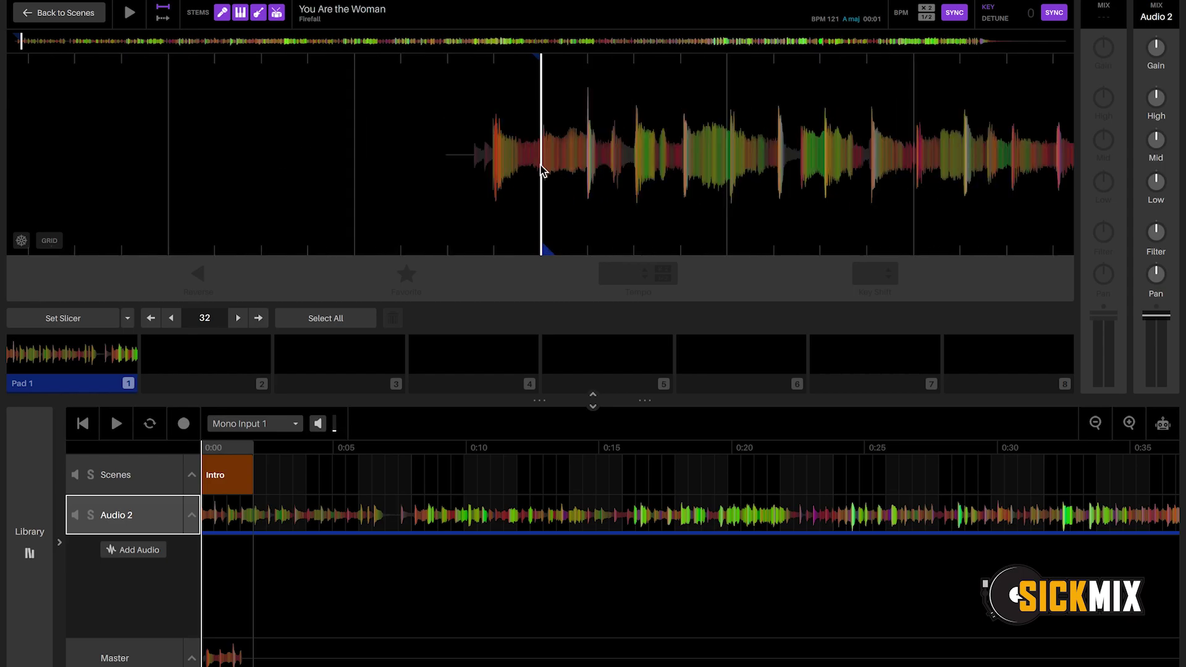
pyautogui.click(70, 384)
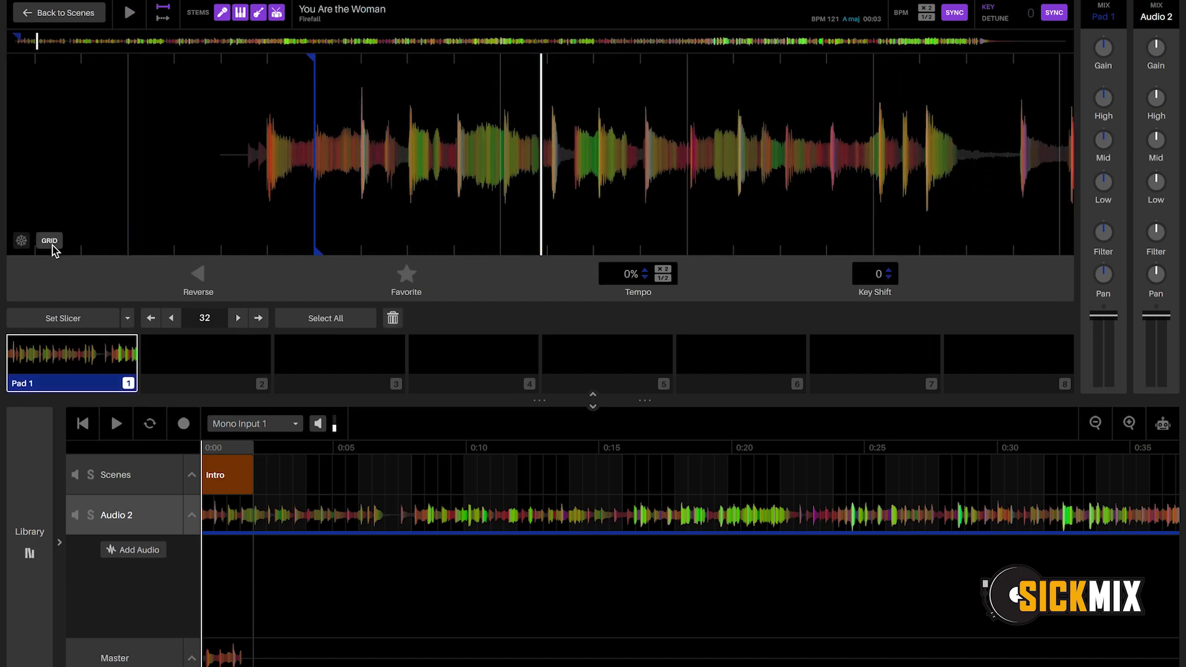
# In the grid editor, drag the bar 2 marker onto its downbeat, bringing the tempo to 119.07 BPM.
pyautogui.click(50, 241)
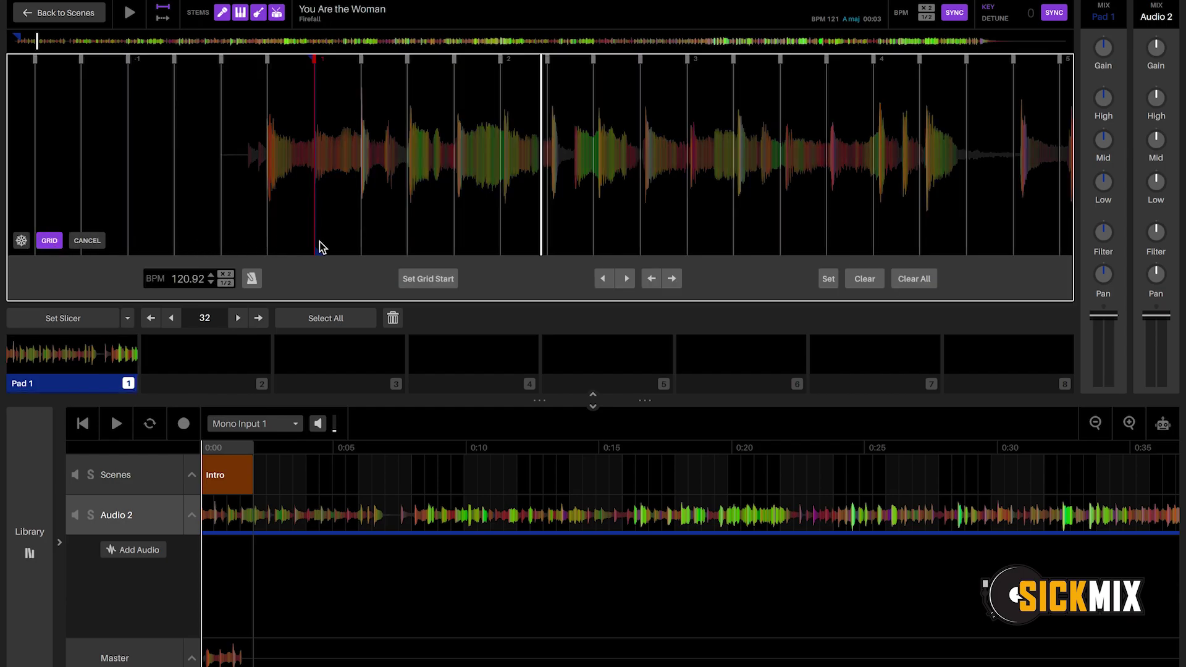
pyautogui.scroll(1, 431, 173)
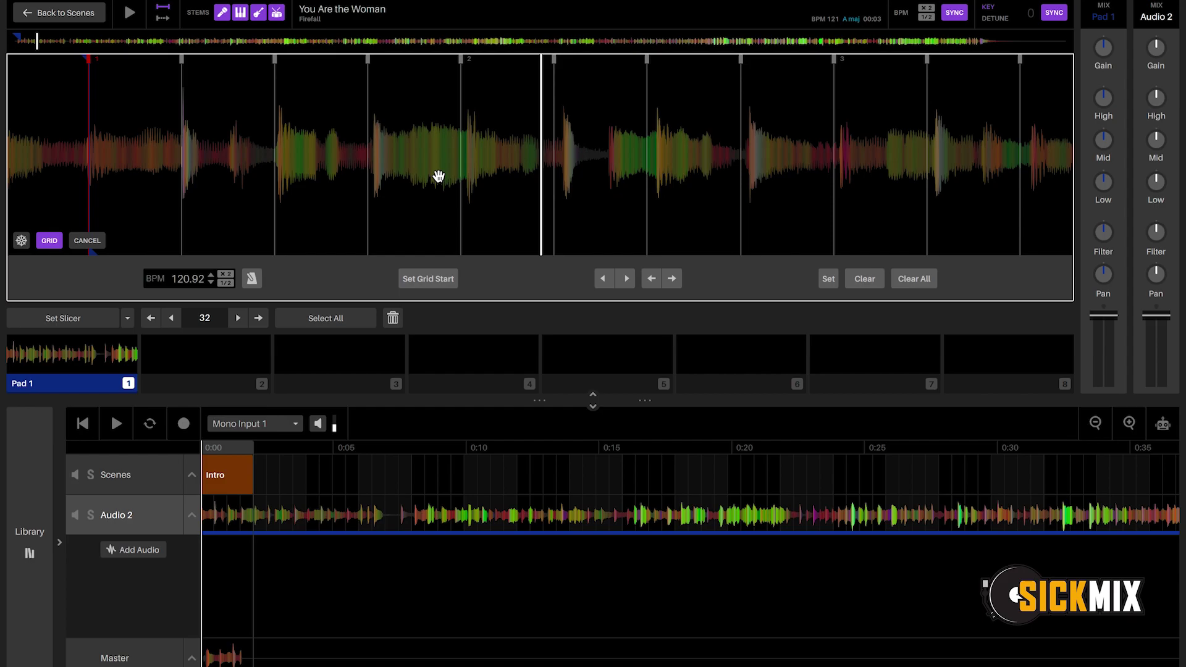
pyautogui.scroll(2, 431, 186)
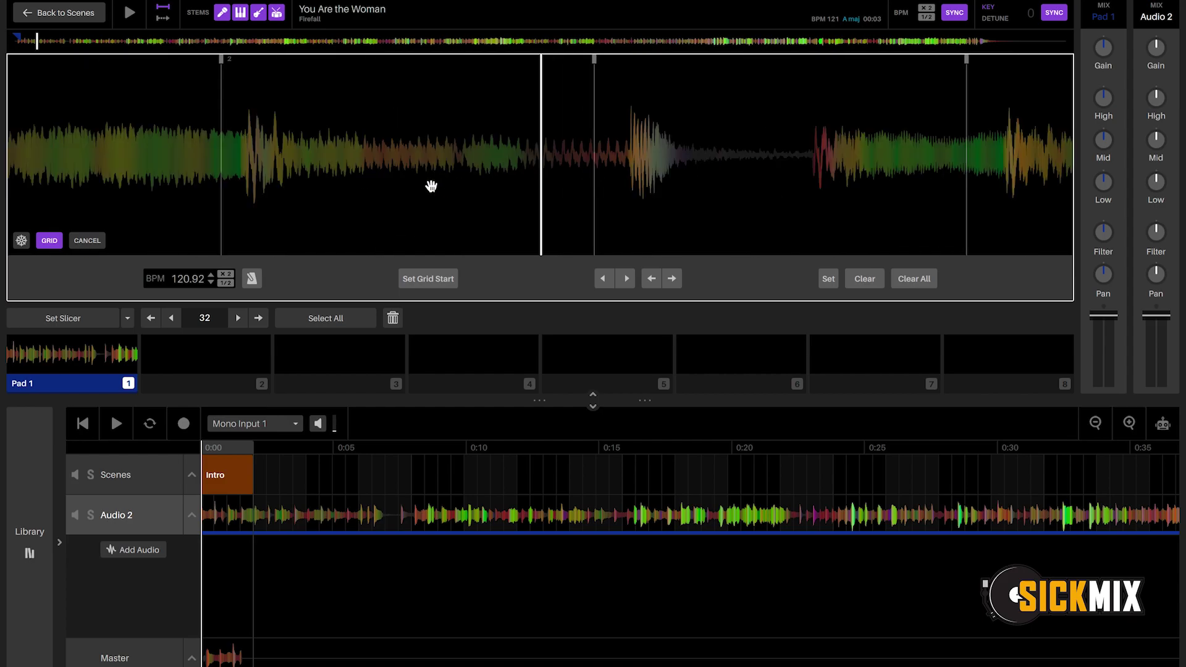
pyautogui.moveTo(431, 186); pyautogui.dragTo(477, 183)
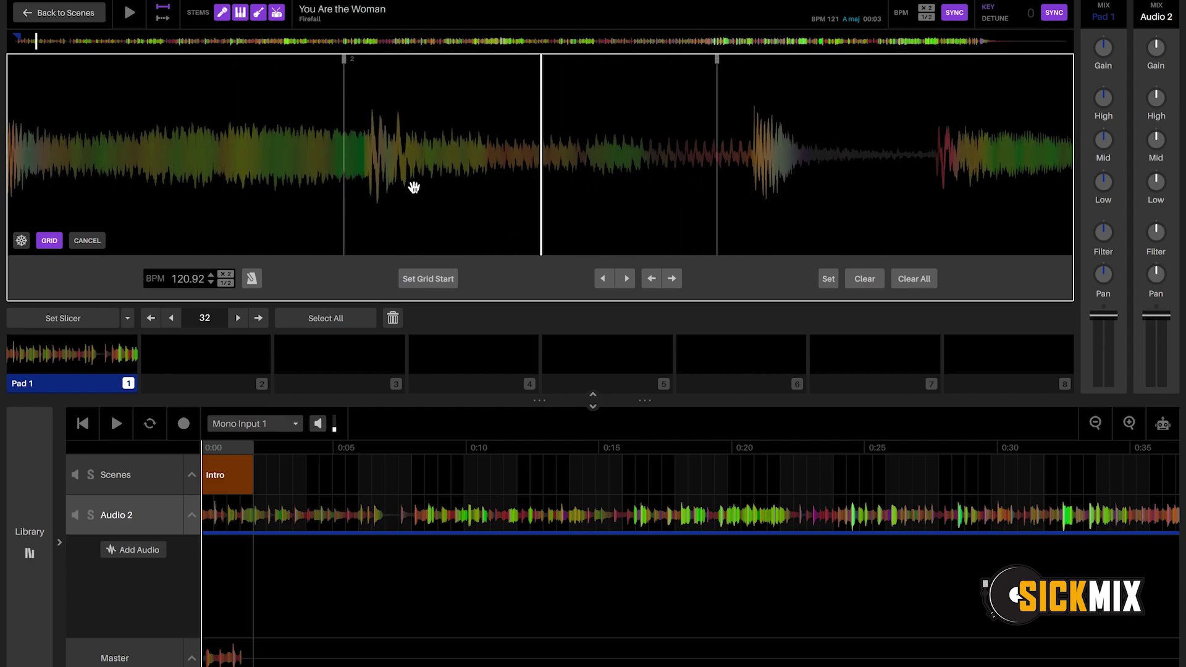
pyautogui.moveTo(414, 186)
pyautogui.mouseDown()
pyautogui.moveTo(638, 183)
pyautogui.moveTo(576, 195)
pyautogui.mouseUp()
pyautogui.scroll(4, 590, 190)
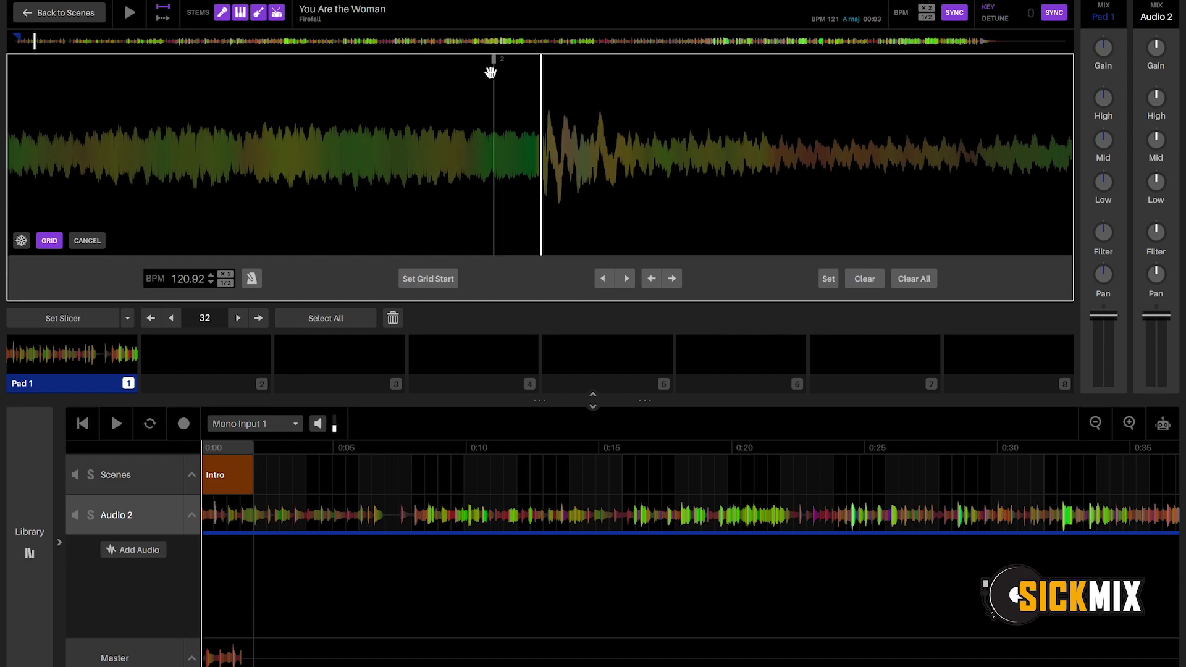
pyautogui.moveTo(493, 62); pyautogui.dragTo(541, 68)
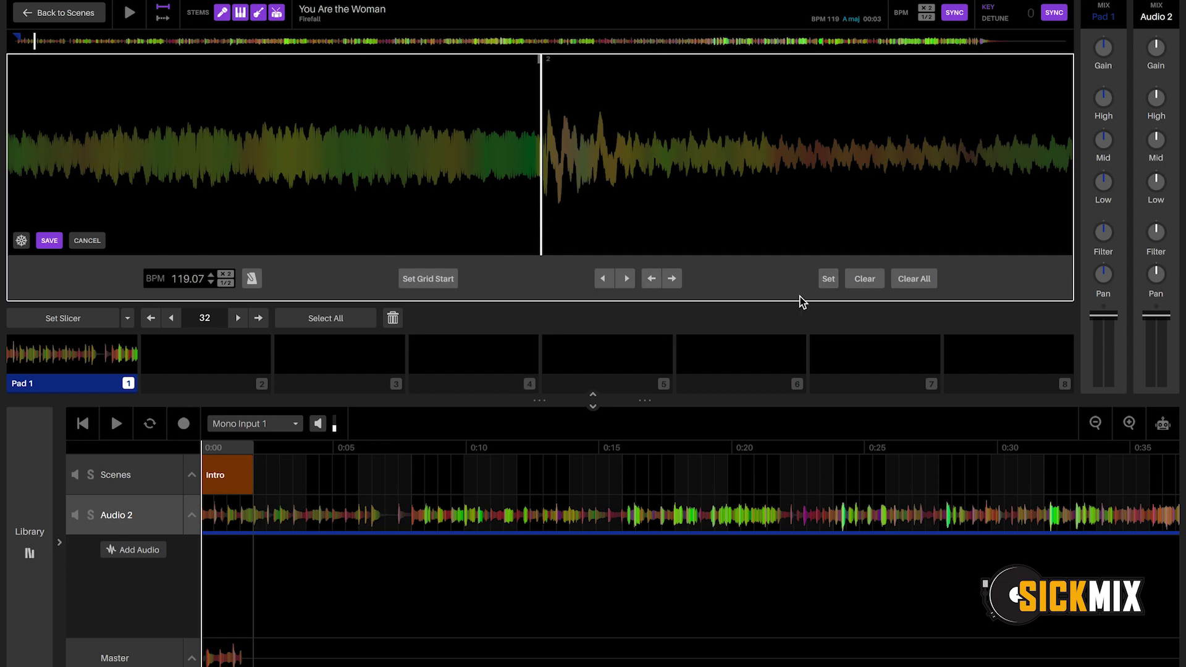
# Set red anchors at bars 2 and 3, lining bar 3's downbeat up with the playhead.
pyautogui.click(828, 278)
pyautogui.scroll(-2, 498, 185)
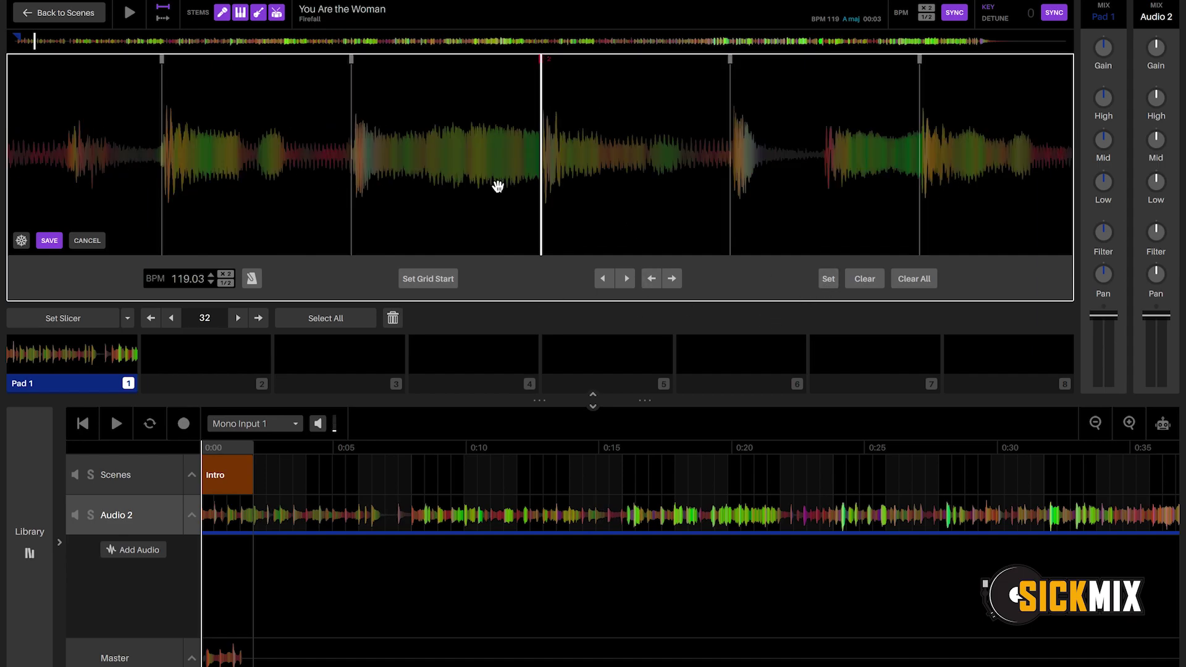
pyautogui.scroll(-2, 498, 185)
pyautogui.scroll(1, 498, 185)
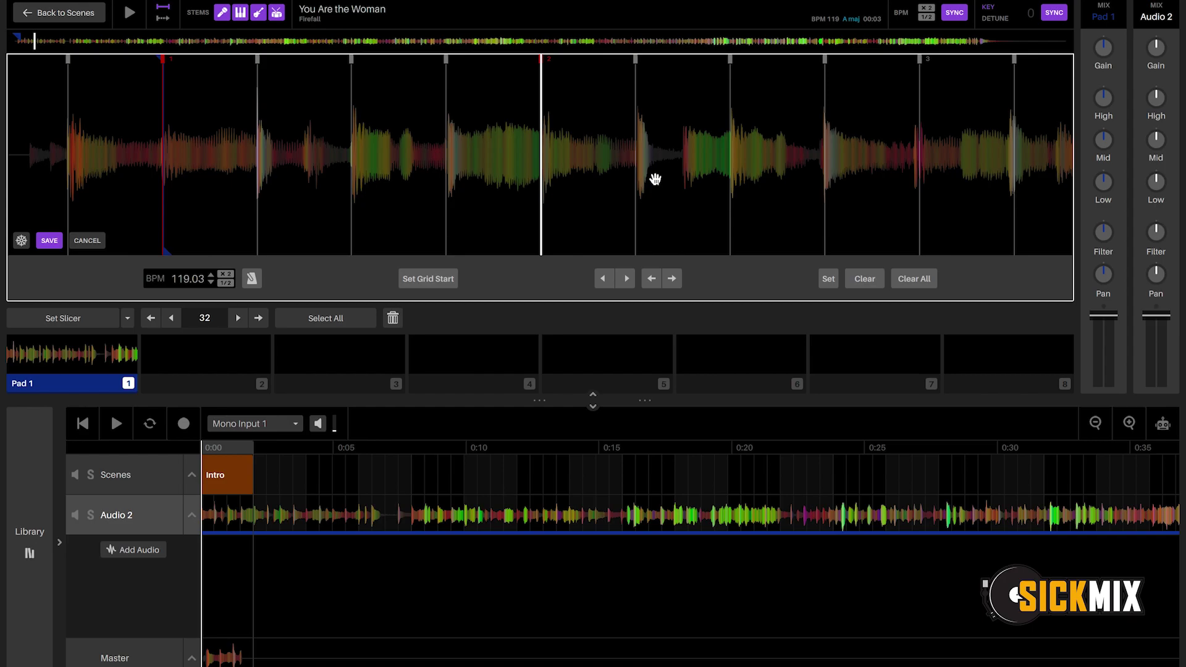
pyautogui.moveTo(655, 179)
pyautogui.mouseDown()
pyautogui.moveTo(701, 183)
pyautogui.moveTo(577, 180)
pyautogui.mouseUp()
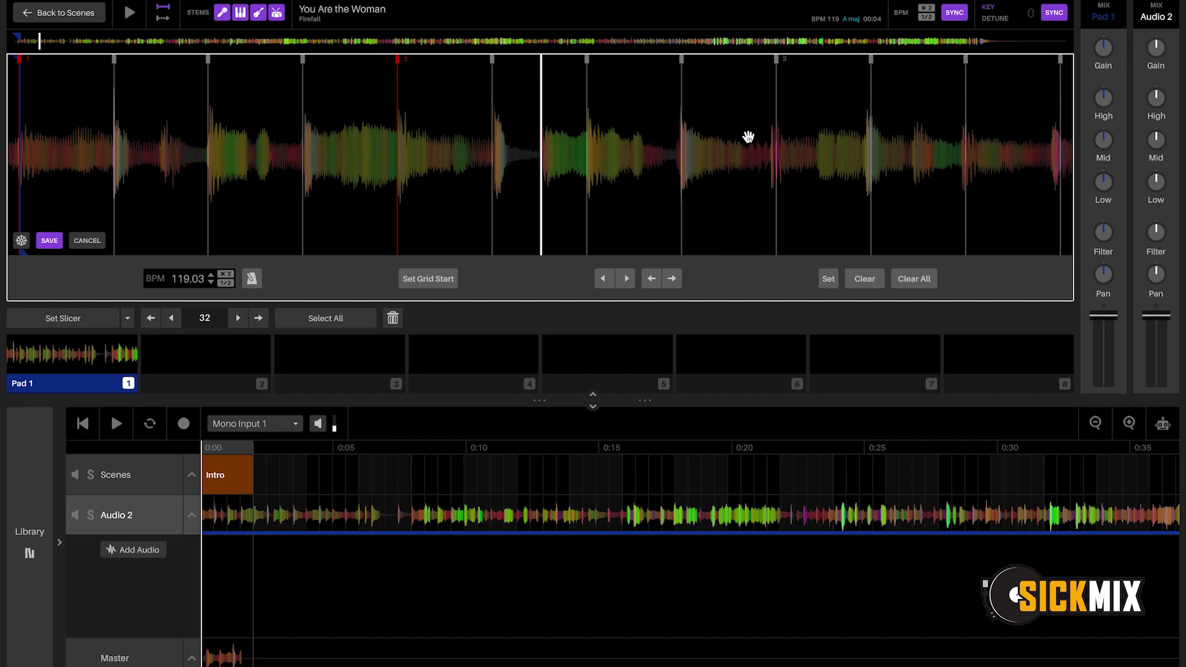
pyautogui.moveTo(748, 136); pyautogui.dragTo(537, 152)
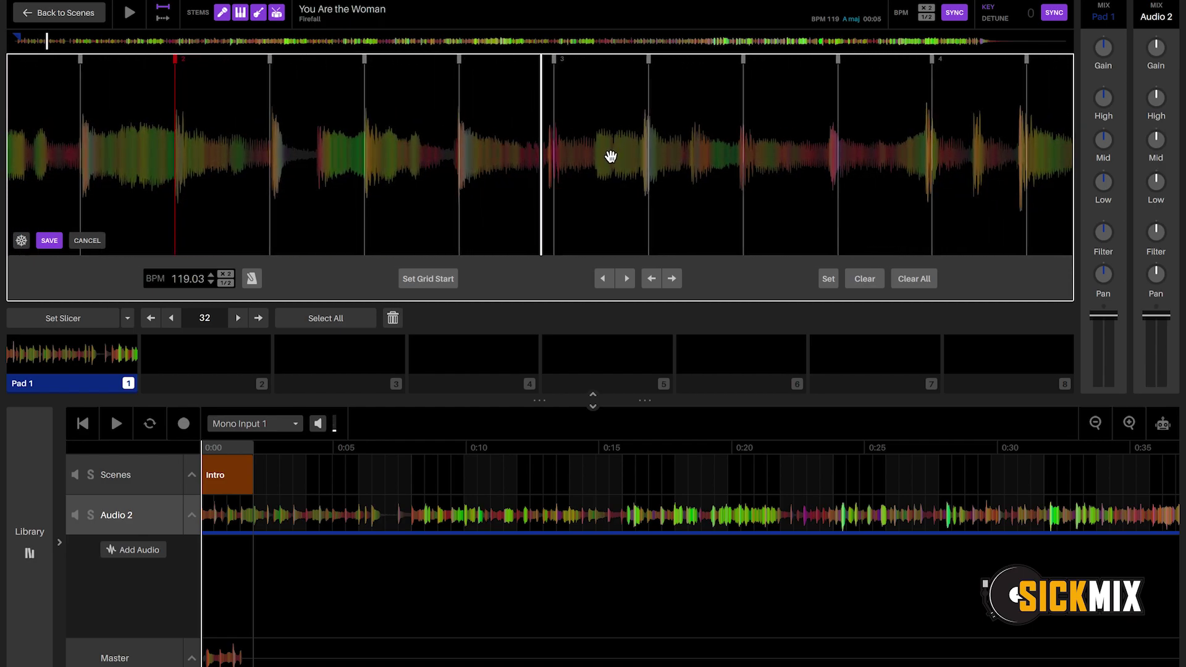
pyautogui.scroll(3, 609, 160)
pyautogui.moveTo(609, 160)
pyautogui.mouseDown()
pyautogui.moveTo(657, 167)
pyautogui.moveTo(637, 168)
pyautogui.mouseUp()
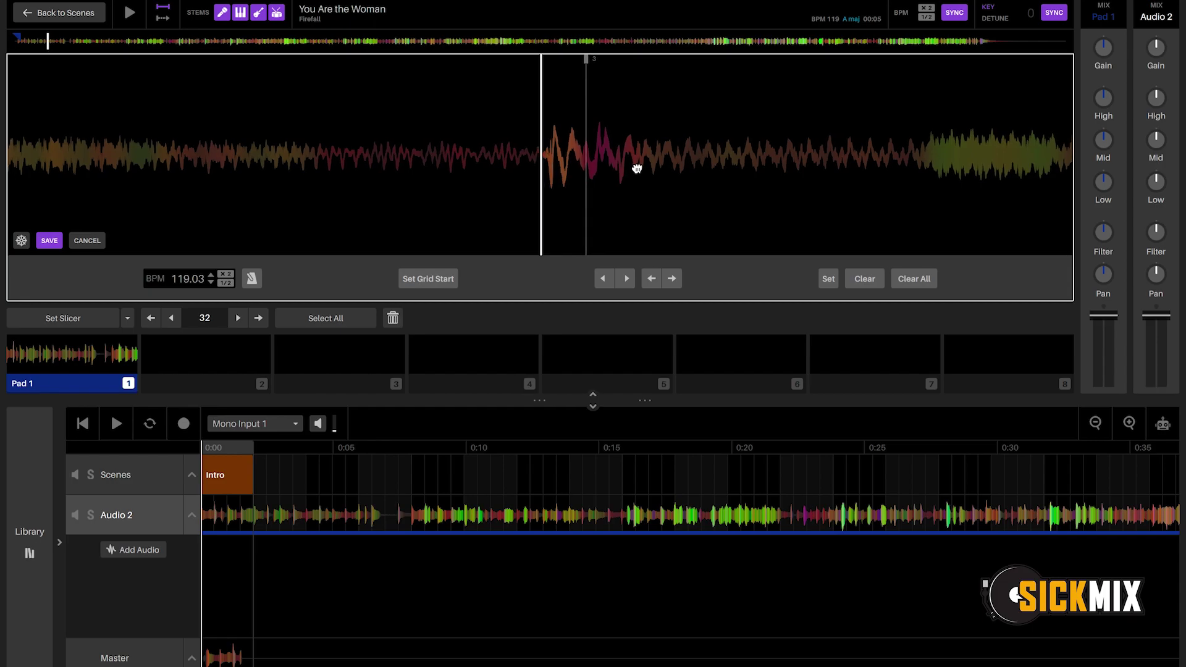
pyautogui.click(830, 282)
# Play to check the grid, then anchor bars 4 and 5 on their downbeats.
pyautogui.scroll(-3, 686, 185)
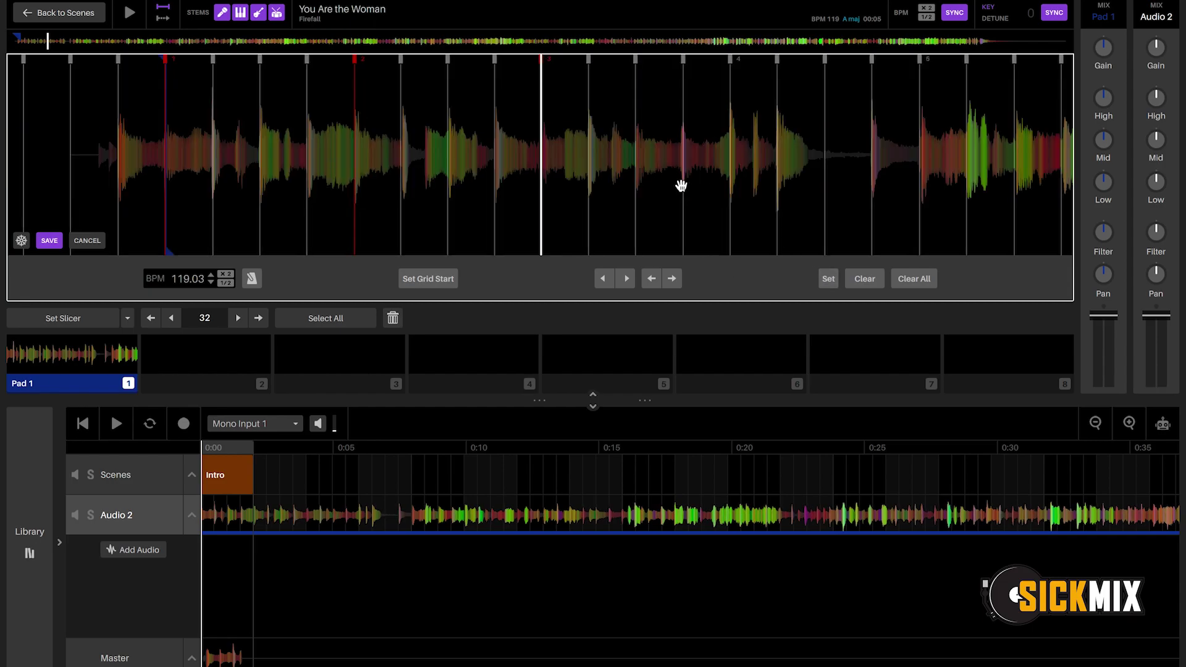
pyautogui.scroll(3, 679, 187)
pyautogui.press('space')
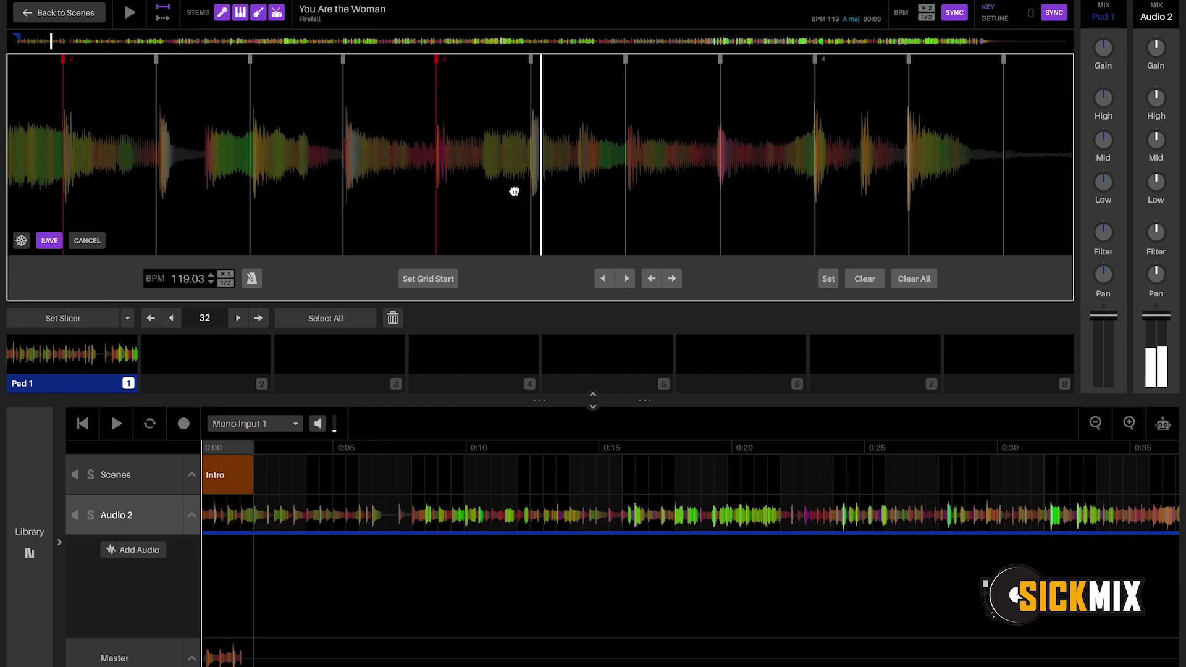
pyautogui.scroll(6, 551, 184)
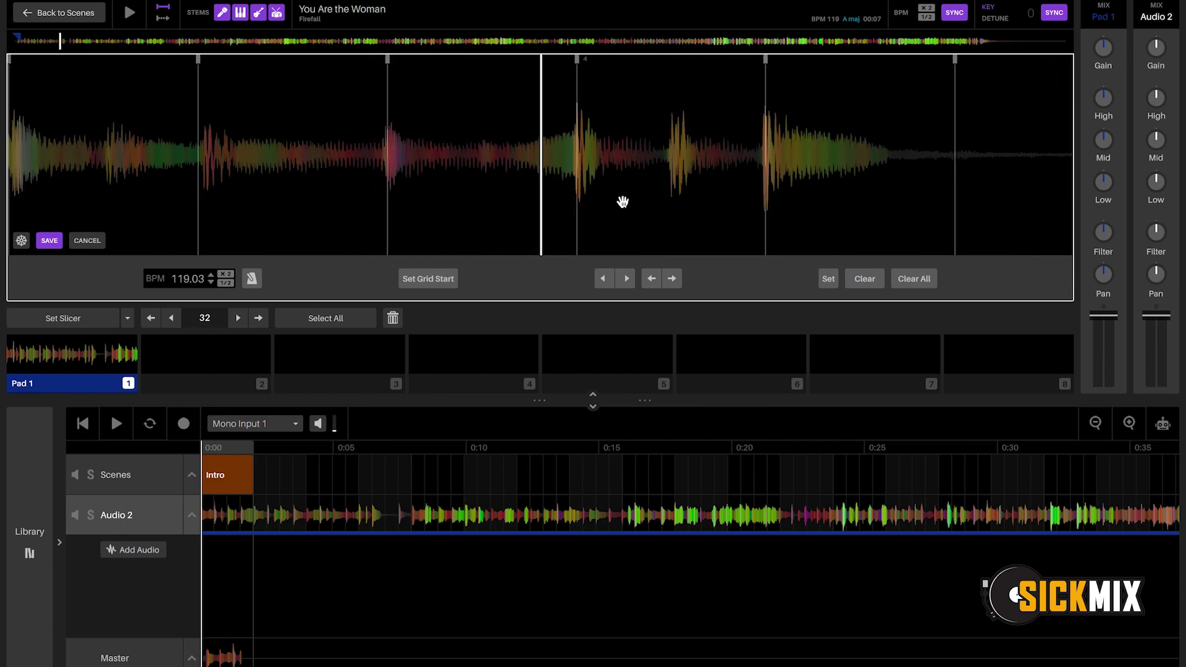
pyautogui.moveTo(740, 204); pyautogui.dragTo(677, 205)
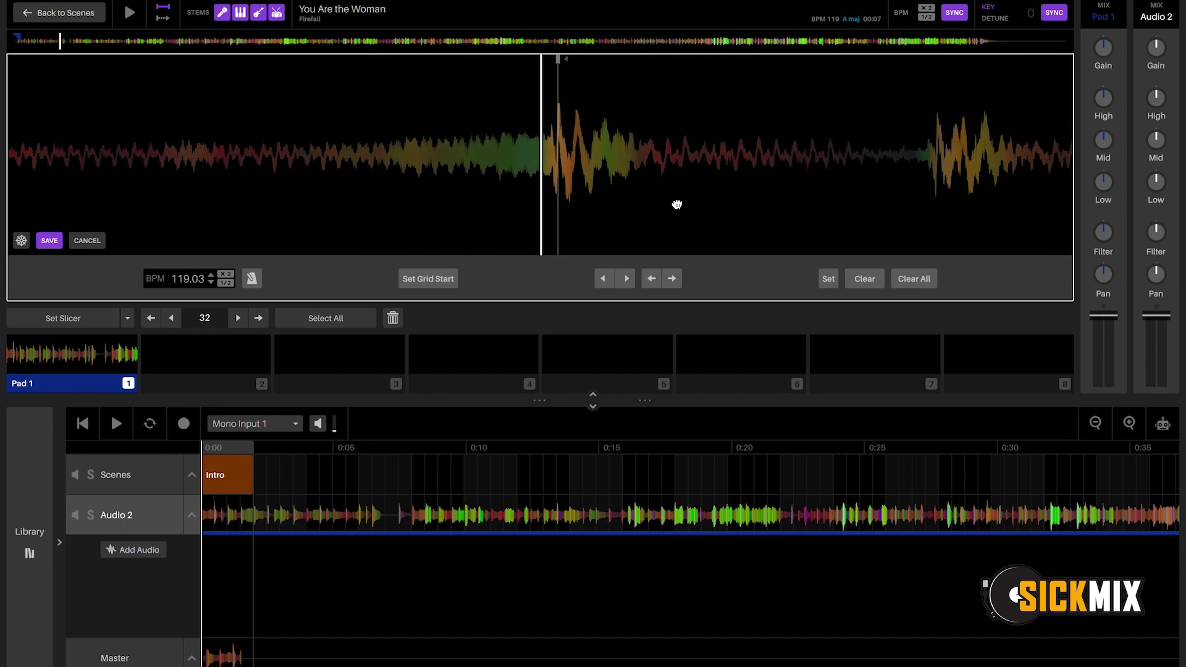
pyautogui.click(829, 278)
pyautogui.scroll(-4, 720, 217)
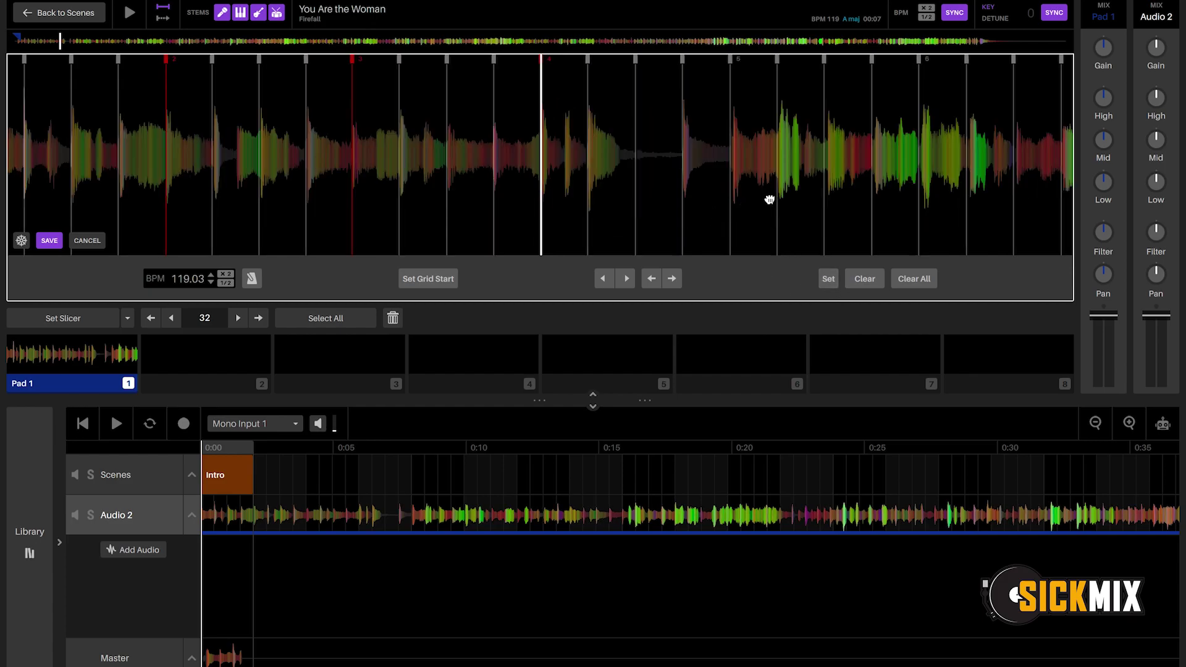
pyautogui.moveTo(769, 200); pyautogui.dragTo(587, 196)
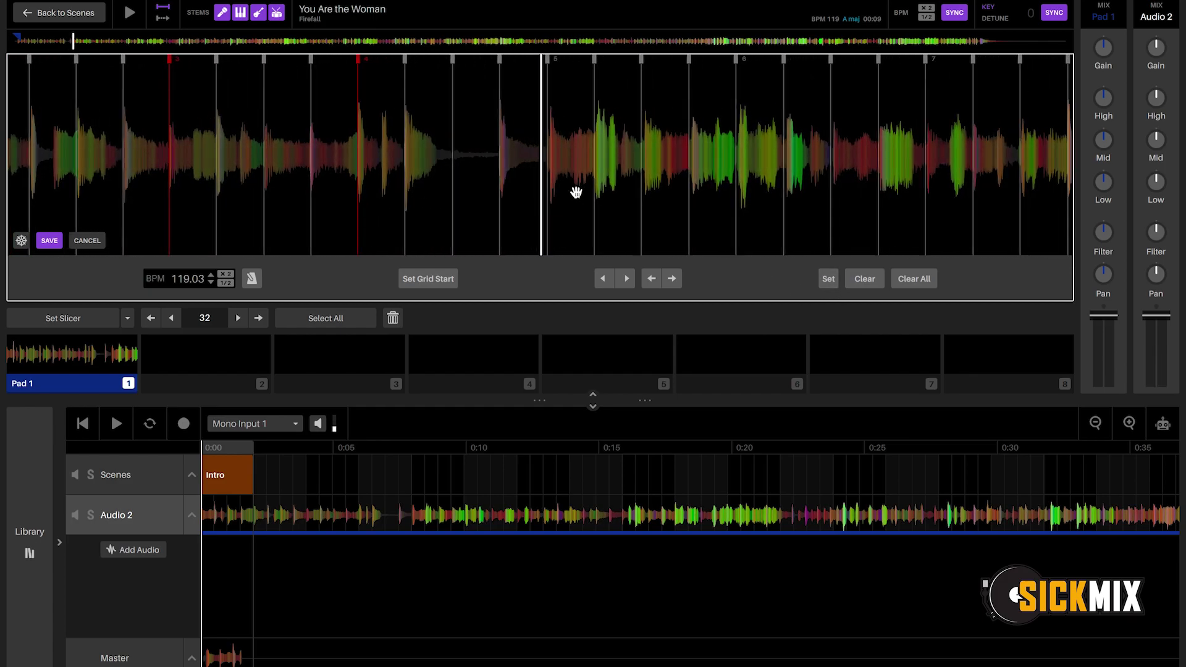
pyautogui.scroll(4, 576, 192)
pyautogui.moveTo(714, 193); pyautogui.dragTo(581, 193)
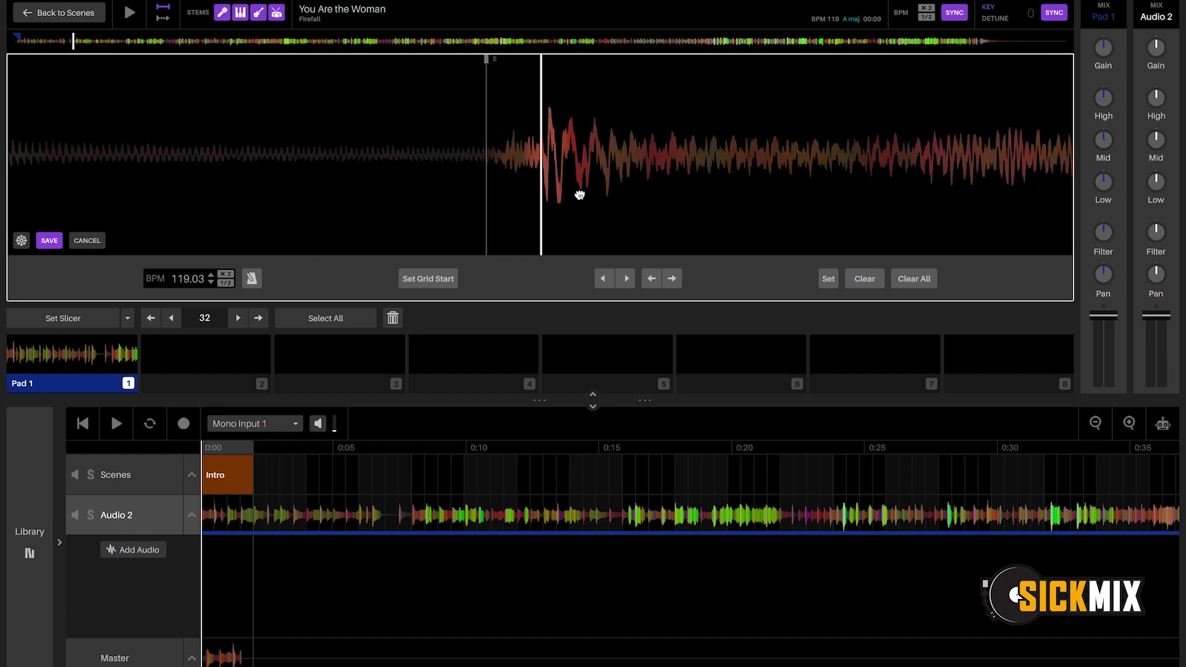
pyautogui.click(828, 280)
# Anchor bars 6 and 7 on their downbeats, settling the tempo at 119.03 BPM.
pyautogui.scroll(-4, 761, 185)
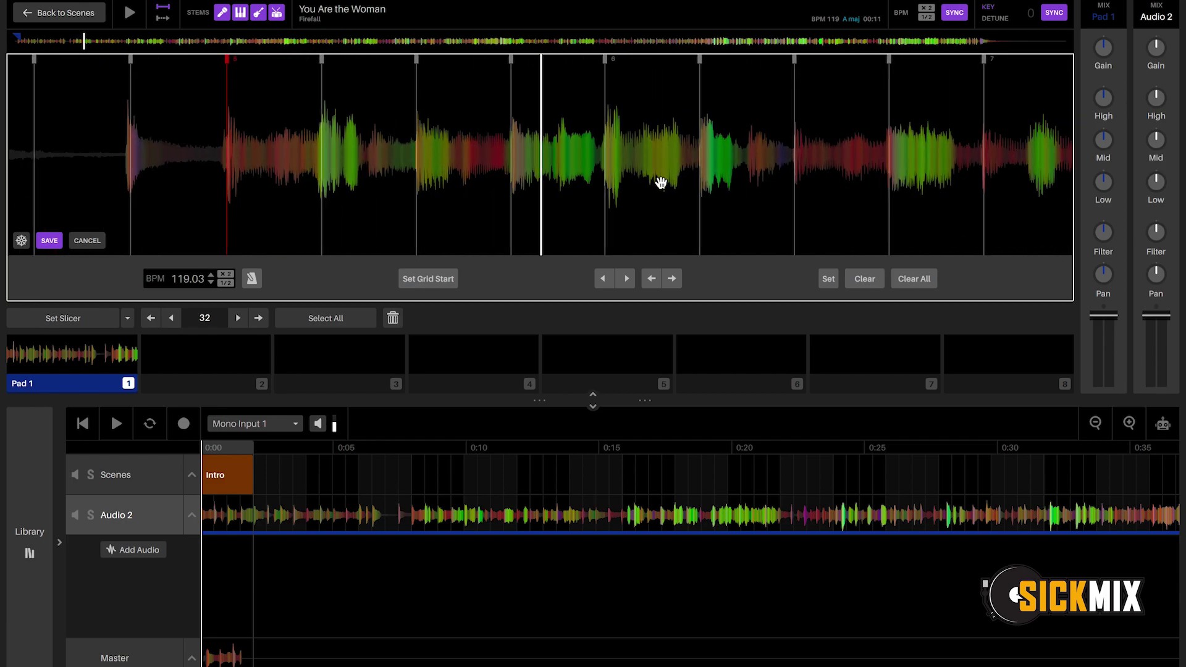
pyautogui.scroll(3, 629, 183)
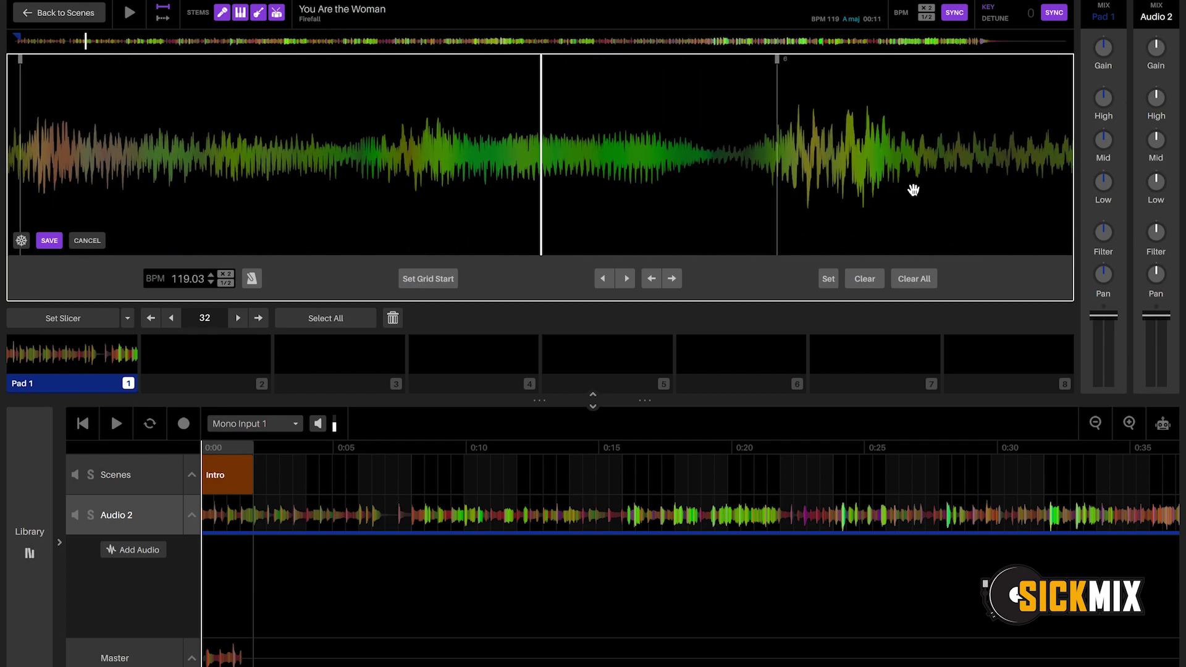
pyautogui.moveTo(900, 187); pyautogui.dragTo(669, 183)
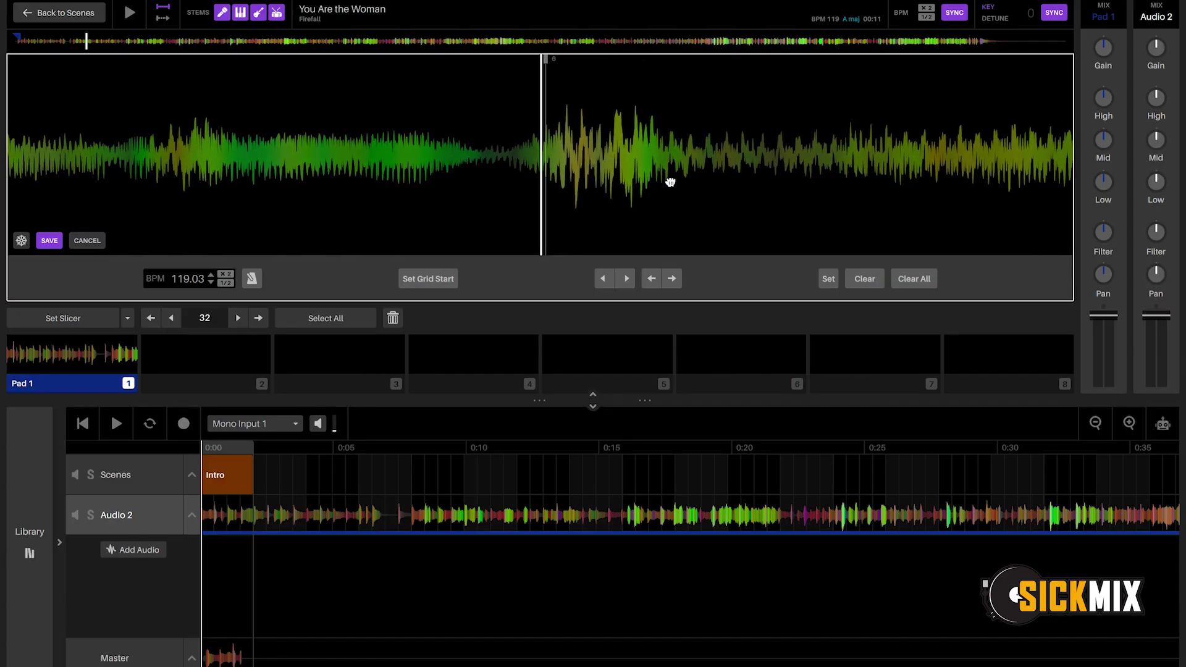
pyautogui.click(827, 278)
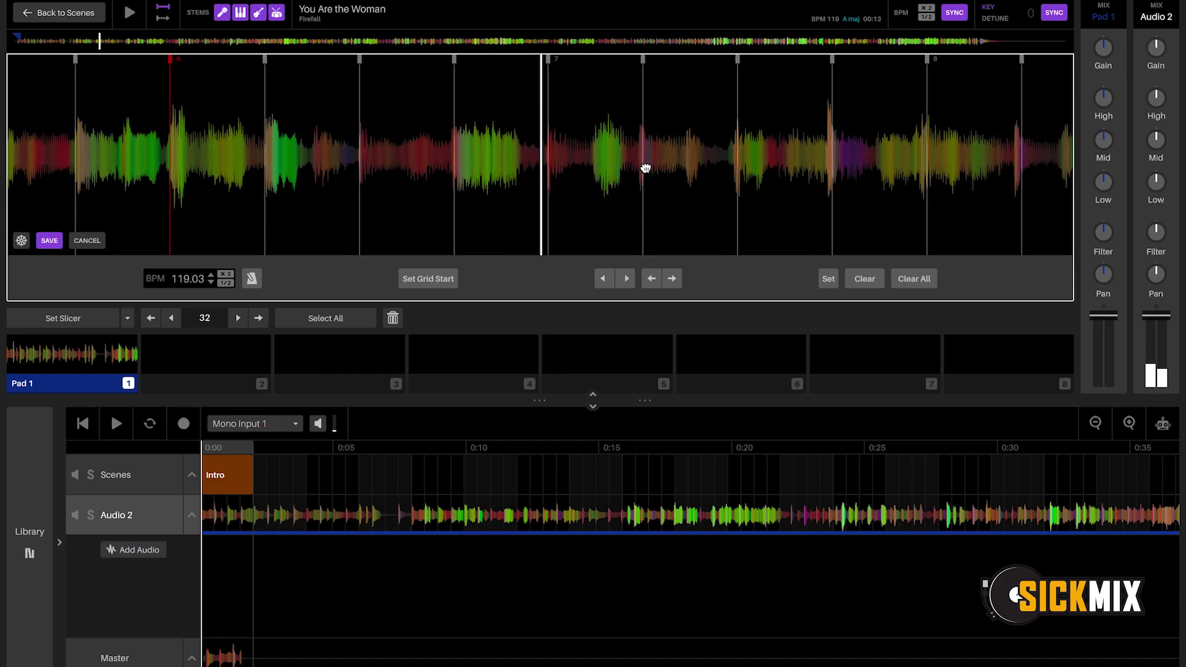
pyautogui.scroll(3, 666, 163)
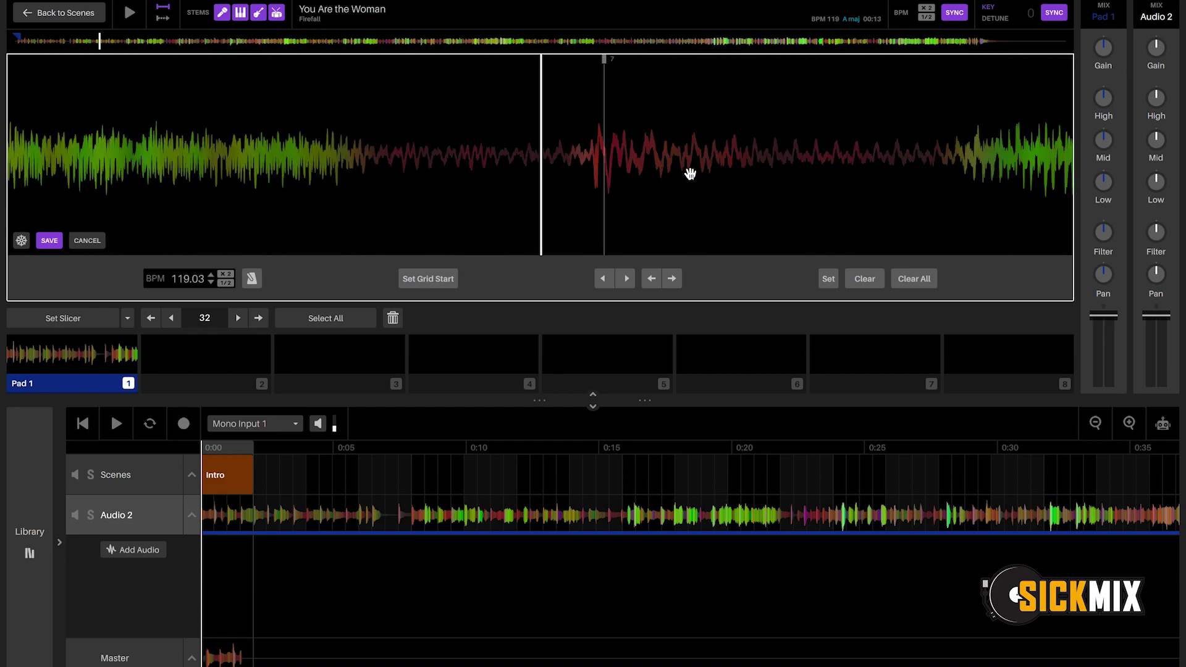
pyautogui.moveTo(690, 173)
pyautogui.mouseDown()
pyautogui.moveTo(757, 177)
pyautogui.moveTo(712, 179)
pyautogui.mouseUp()
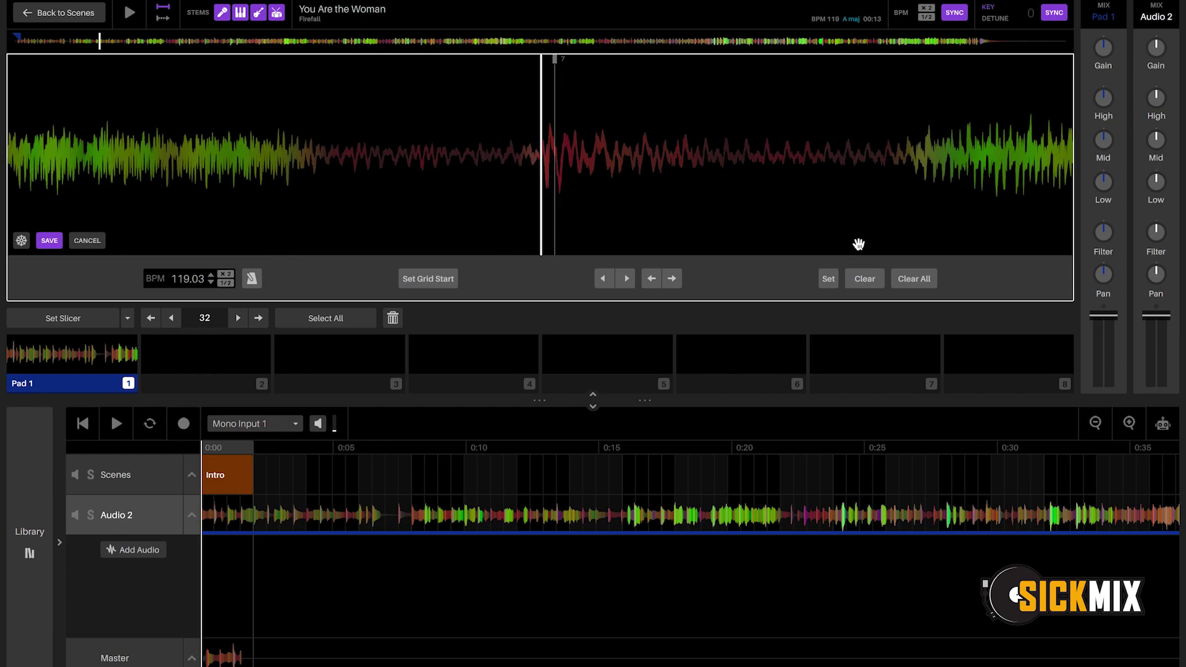
pyautogui.click(828, 279)
pyautogui.scroll(-3, 784, 207)
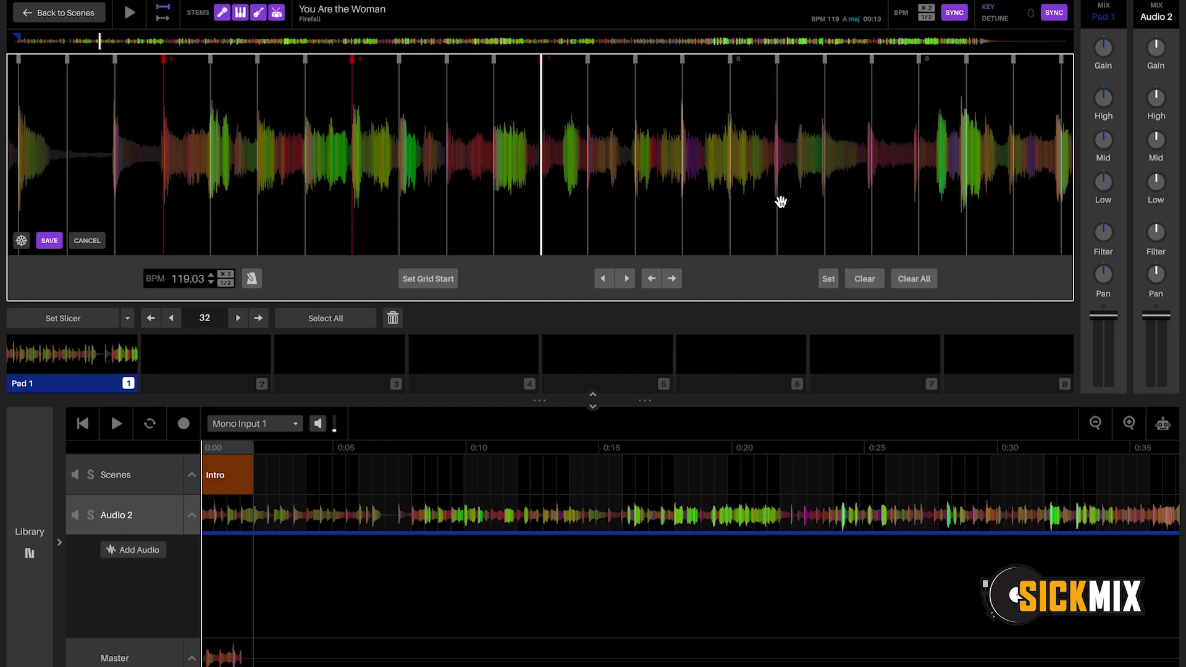
pyautogui.scroll(-2, 778, 198)
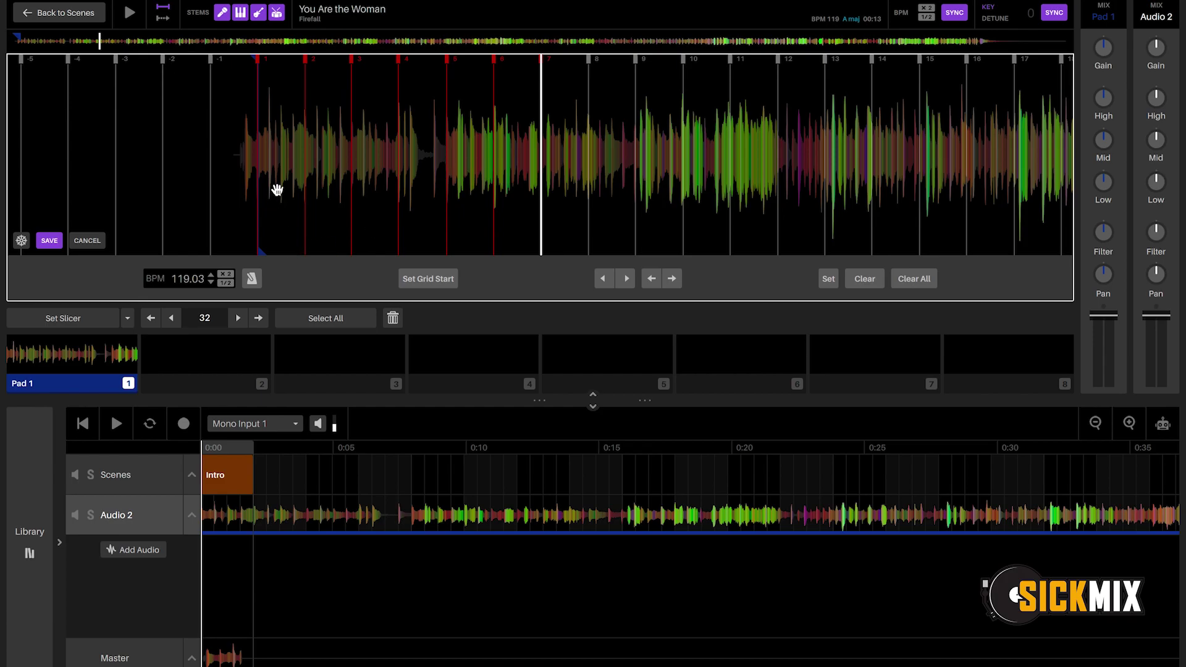
# Play Audio 2 from the start to check the warped grid, stopping around 0:12.
pyautogui.click(82, 424)
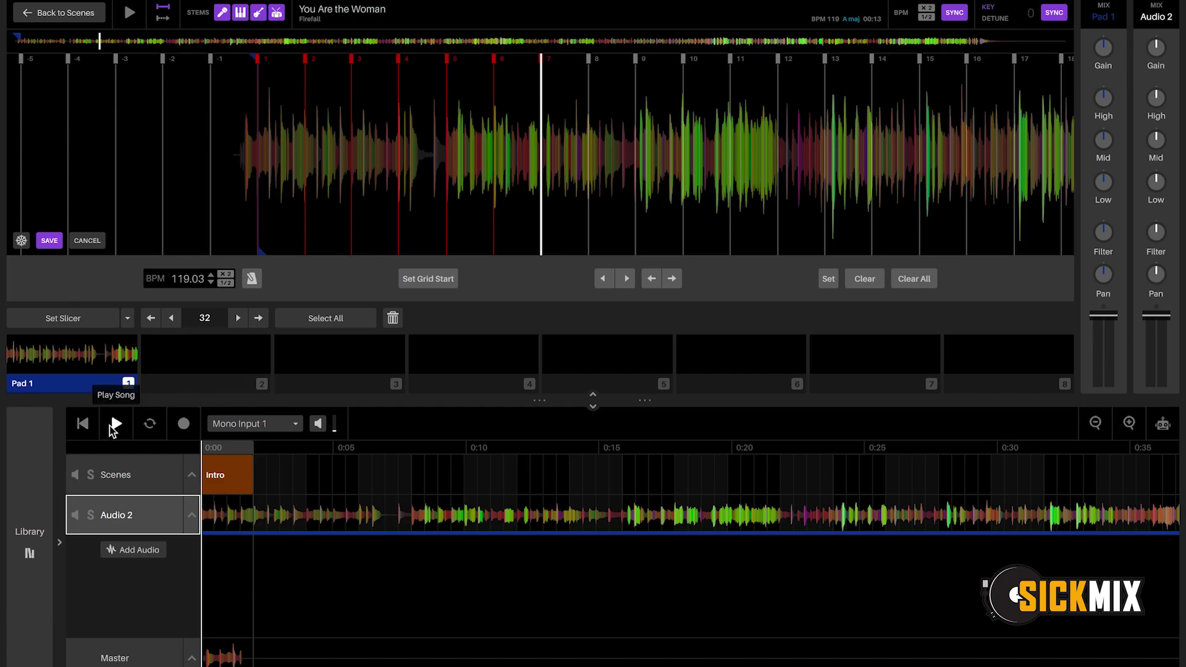
pyautogui.click(112, 425)
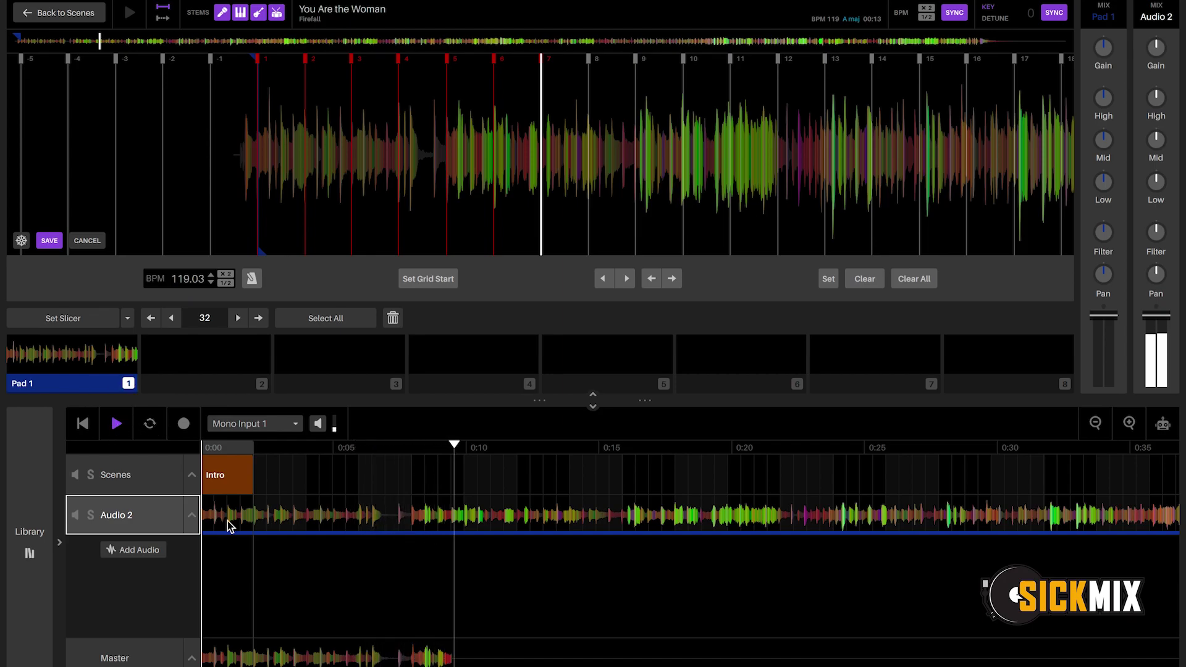
pyautogui.click(255, 522)
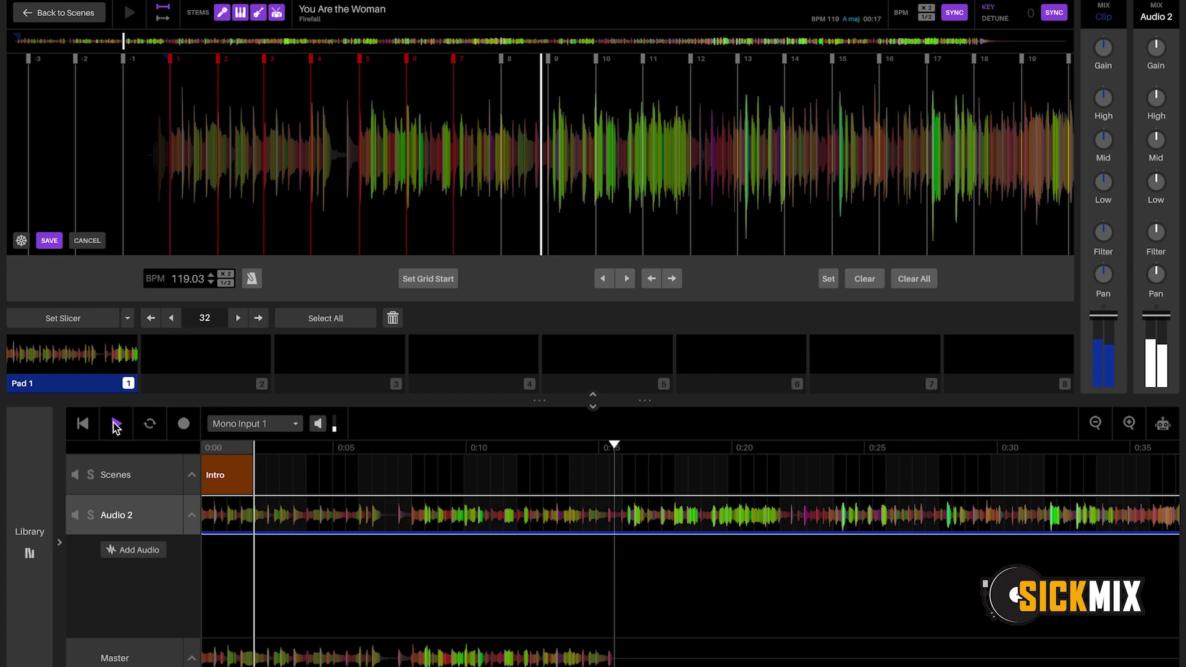
pyautogui.click(116, 424)
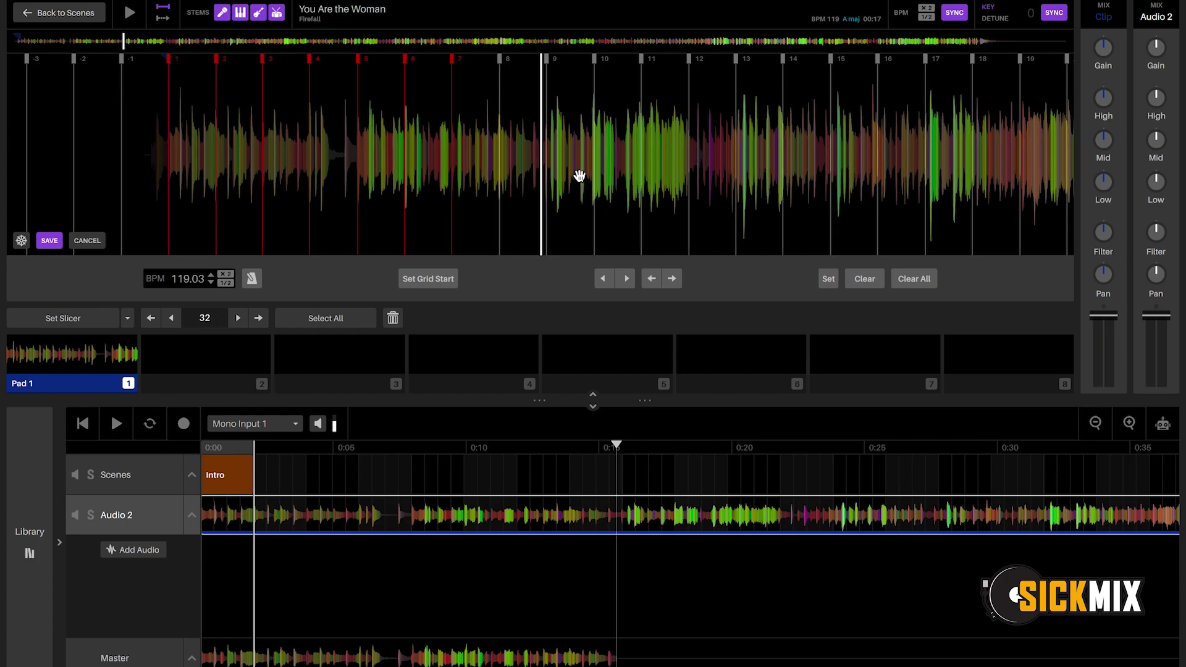
# Zoom in, scrub near bar 9, and nudge its grid line onto the beat.
pyautogui.scroll(2, 579, 189)
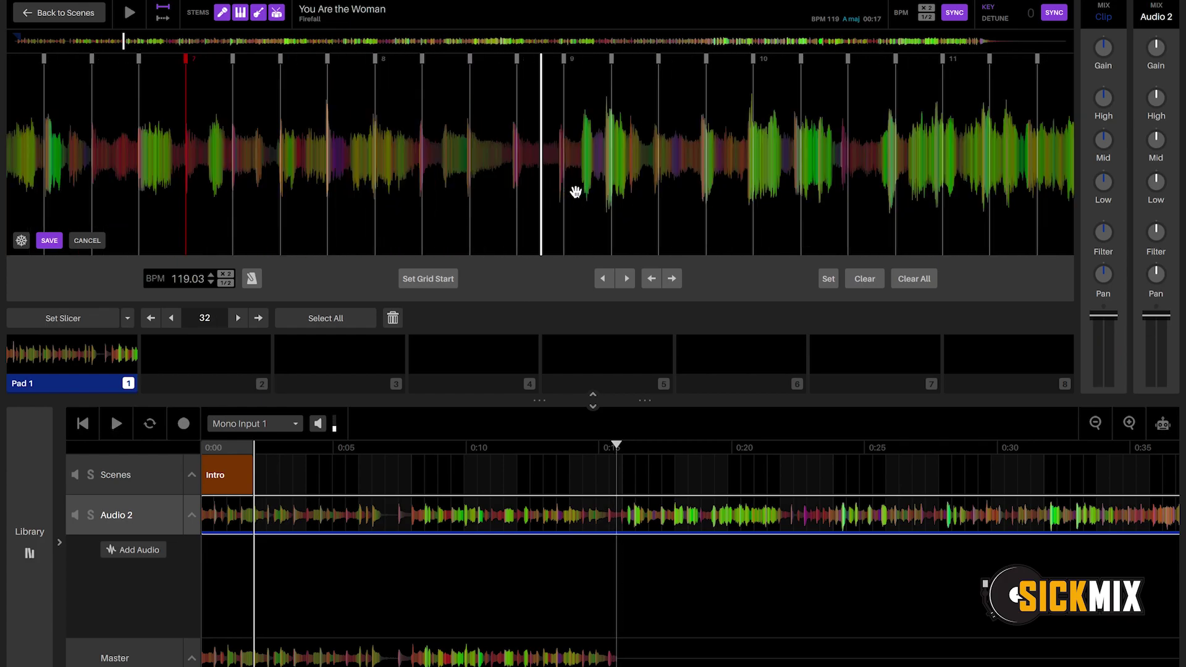
pyautogui.scroll(4, 576, 191)
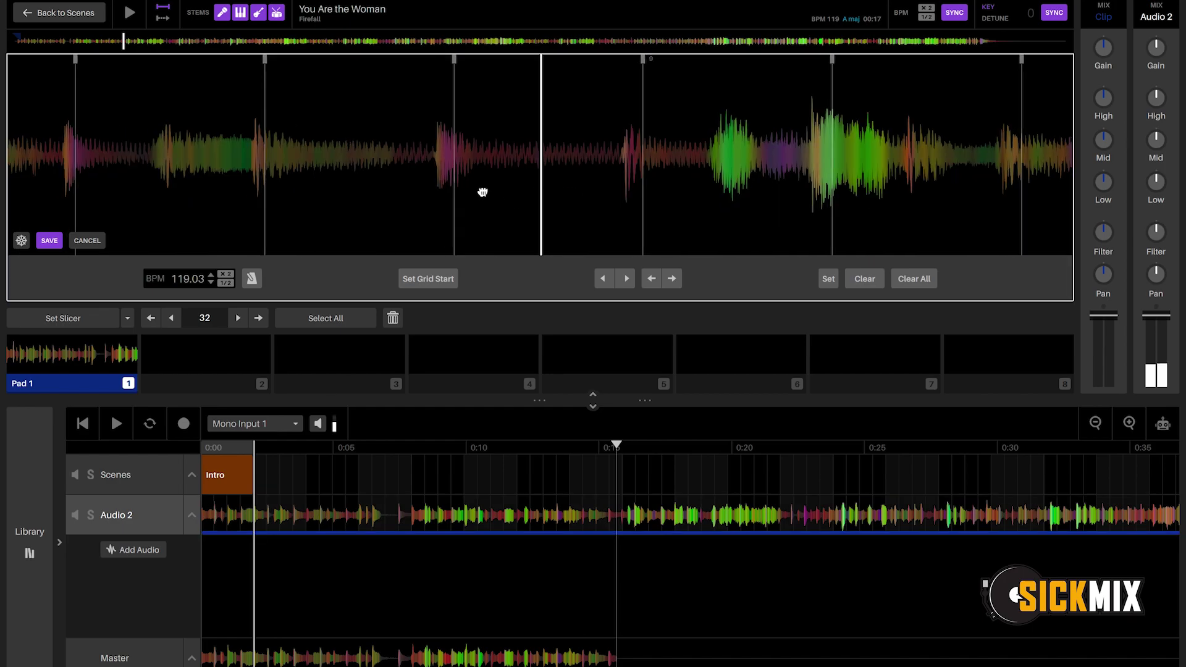
pyautogui.moveTo(561, 198); pyautogui.dragTo(608, 187)
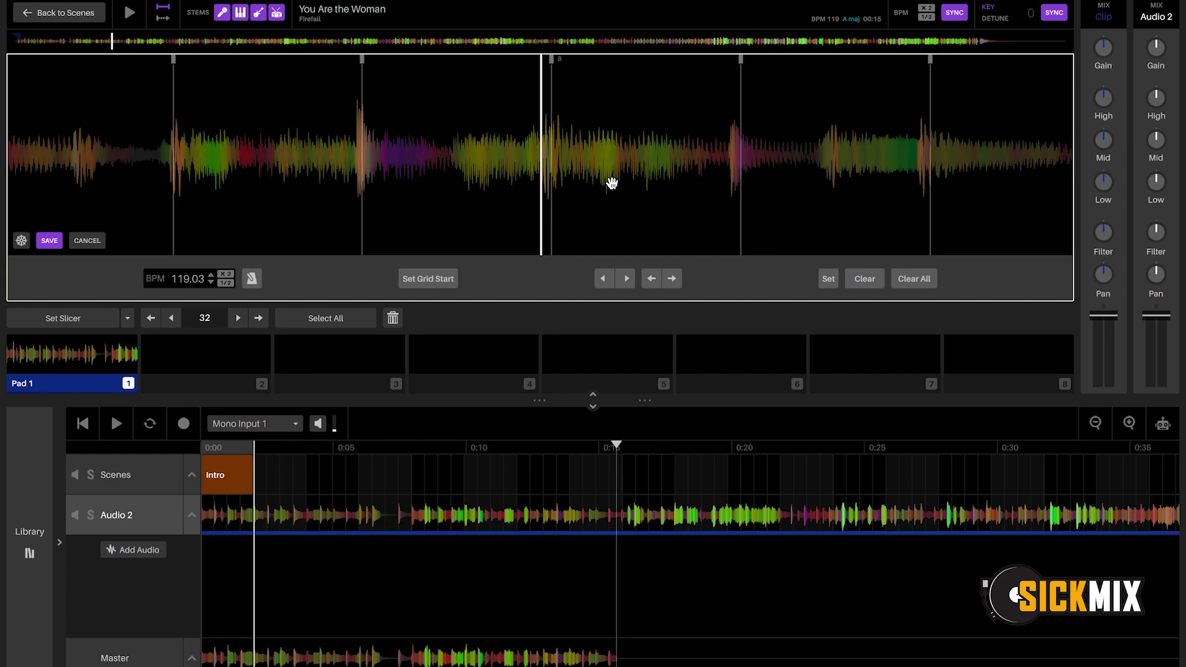
pyautogui.moveTo(604, 180); pyautogui.dragTo(609, 186)
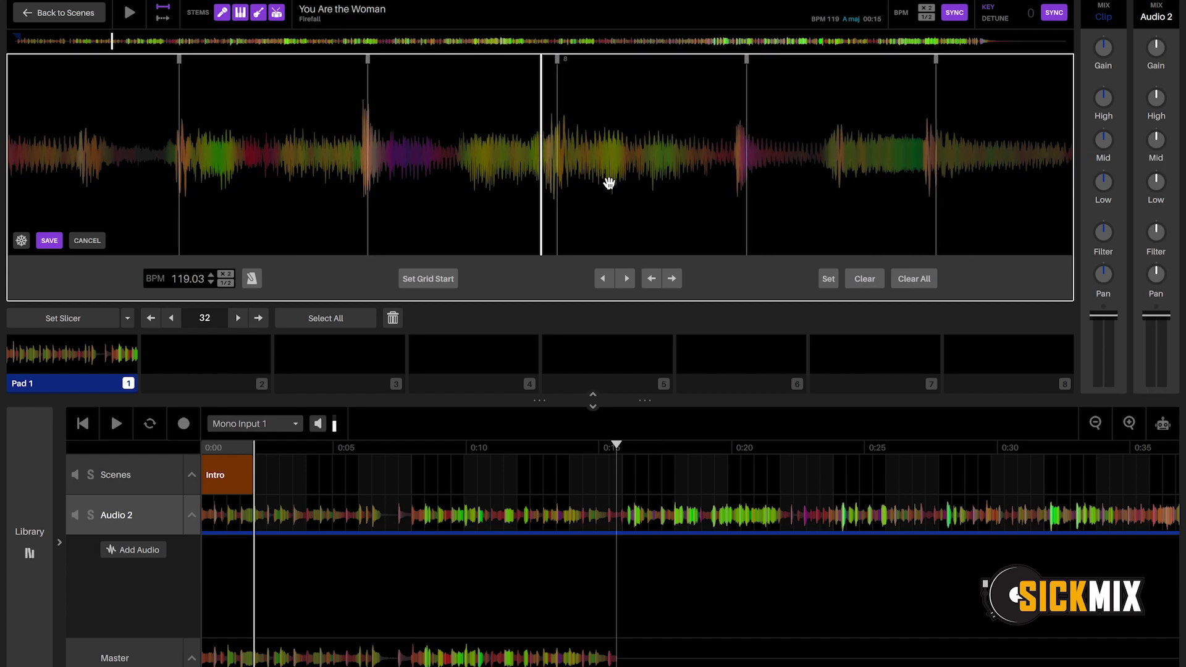
pyautogui.moveTo(609, 183); pyautogui.dragTo(609, 184)
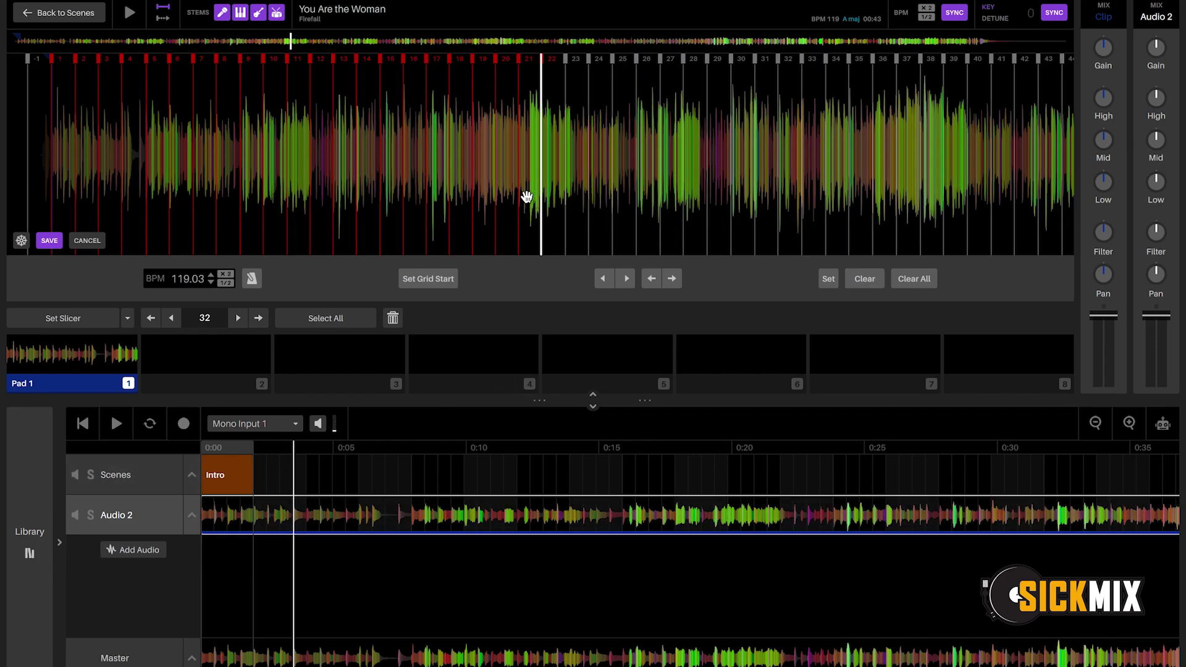
# Drag the bar 22 red anchor right toward the beat, then ease it slightly back left.
pyautogui.scroll(3, 513, 187)
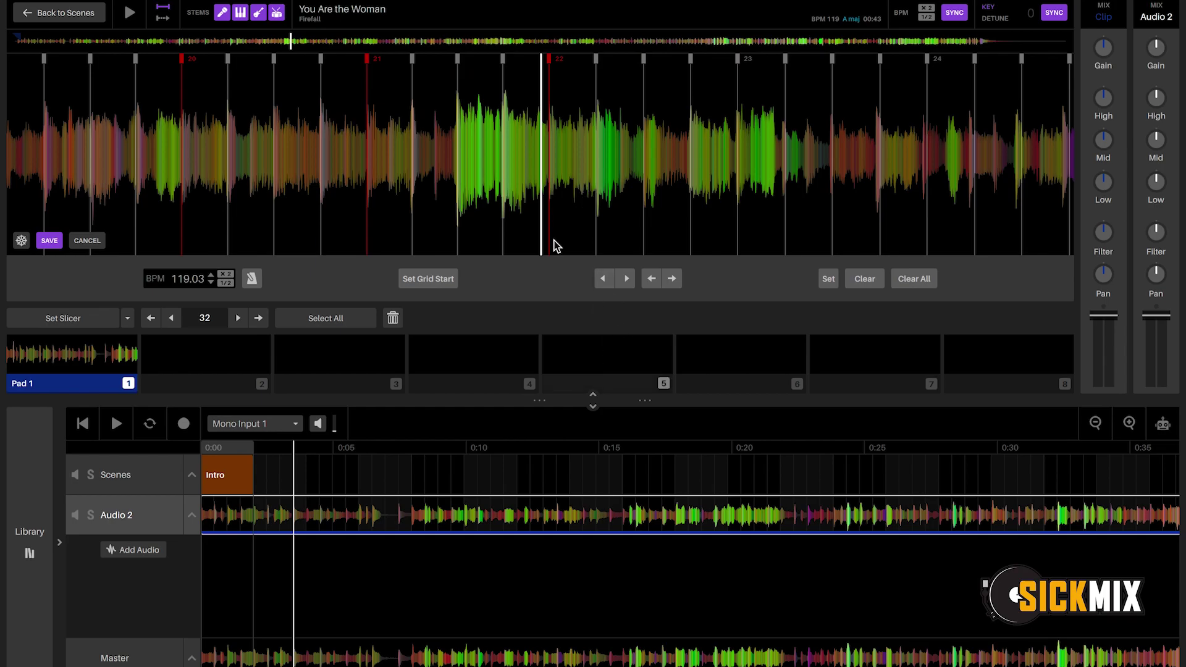
pyautogui.scroll(-3, 513, 105)
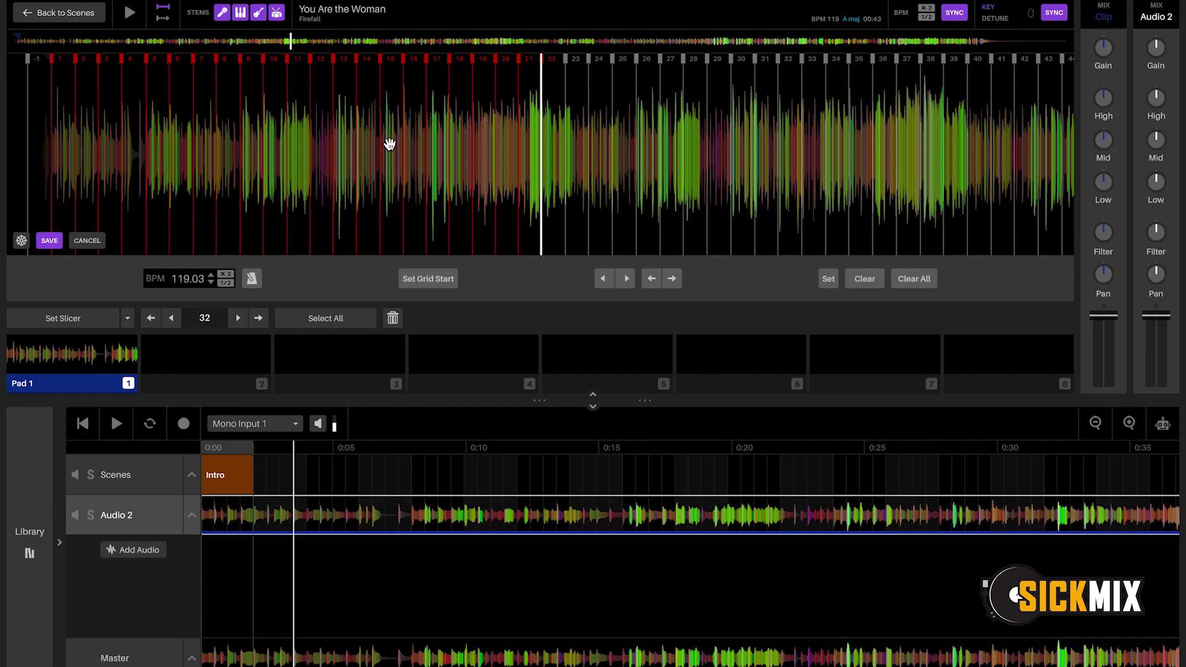
pyautogui.scroll(3, 485, 117)
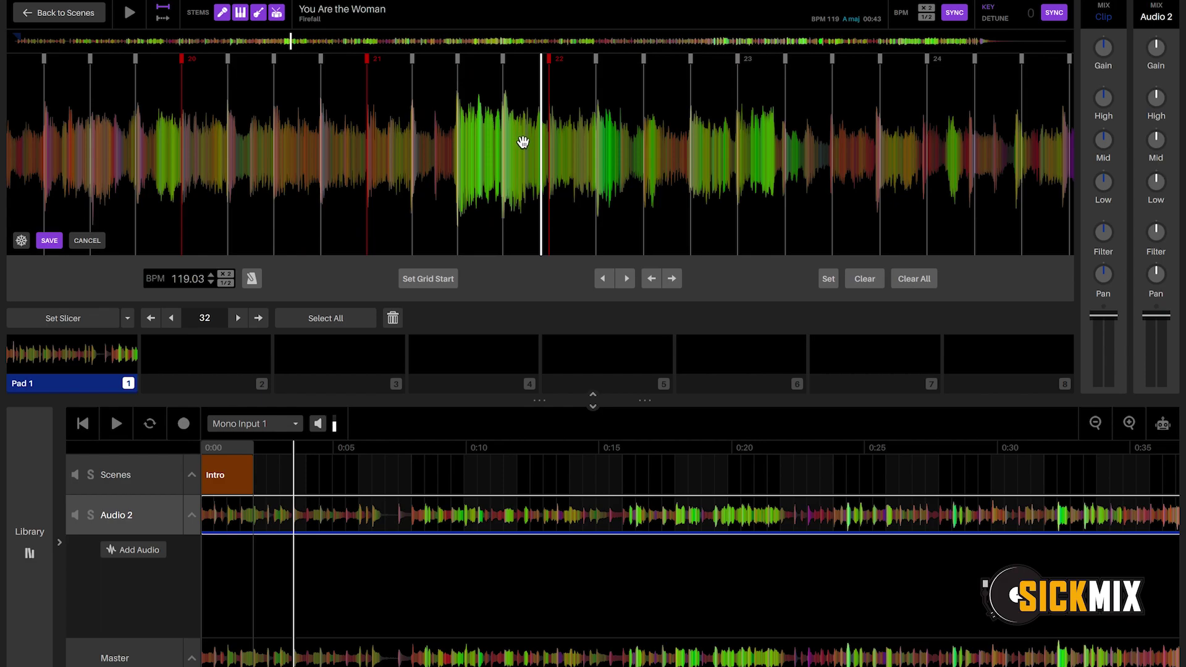
pyautogui.scroll(6, 522, 142)
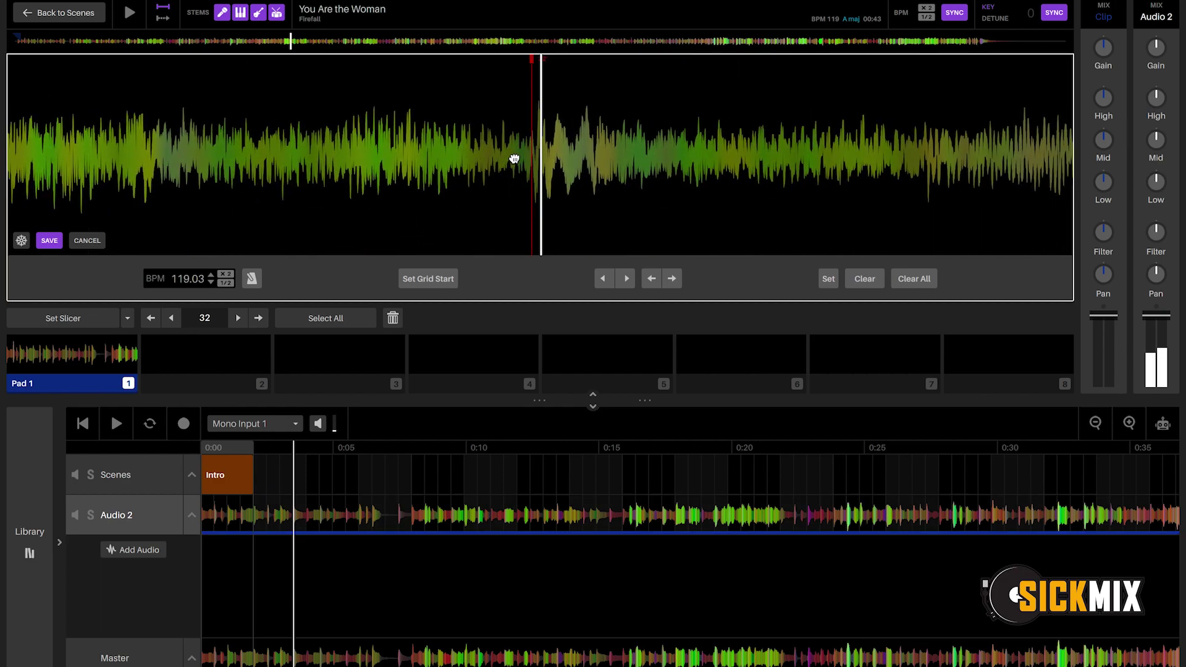
pyautogui.moveTo(517, 159); pyautogui.dragTo(589, 143)
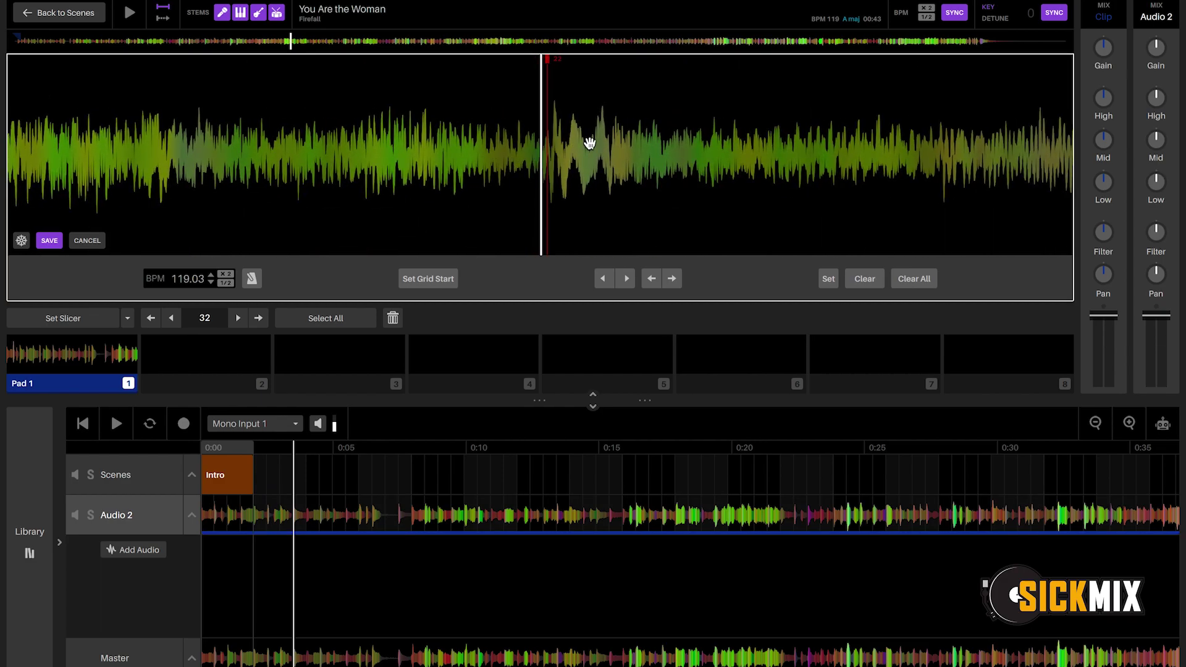
pyautogui.scroll(-2, 589, 143)
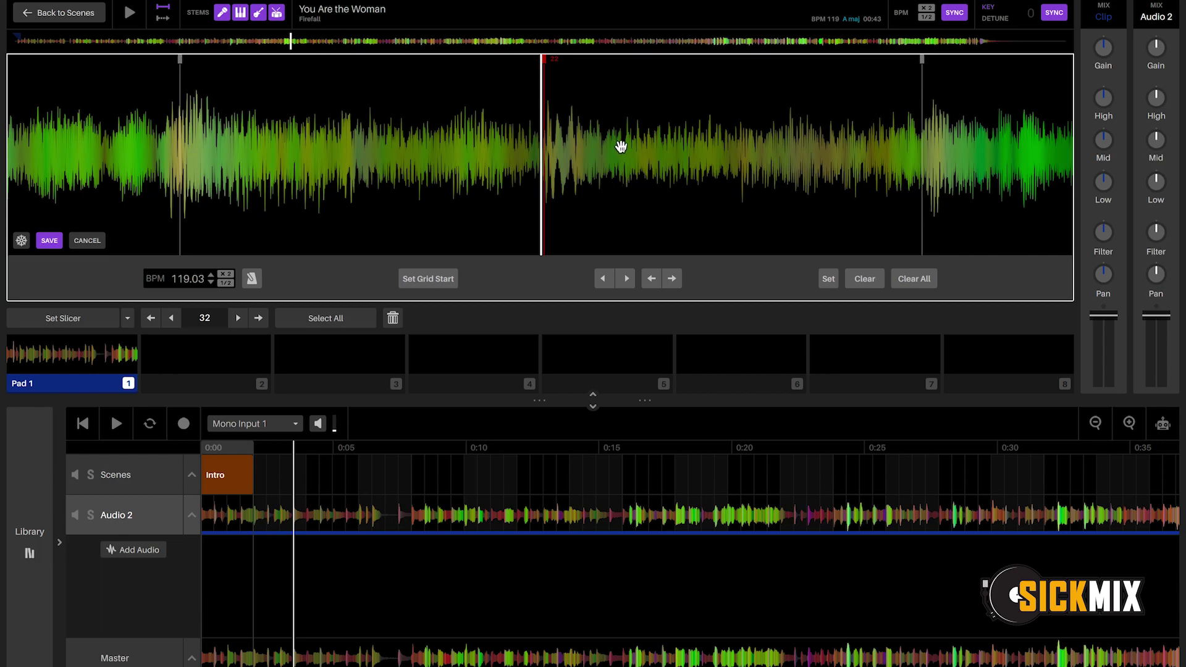
pyautogui.moveTo(620, 146); pyautogui.dragTo(636, 148)
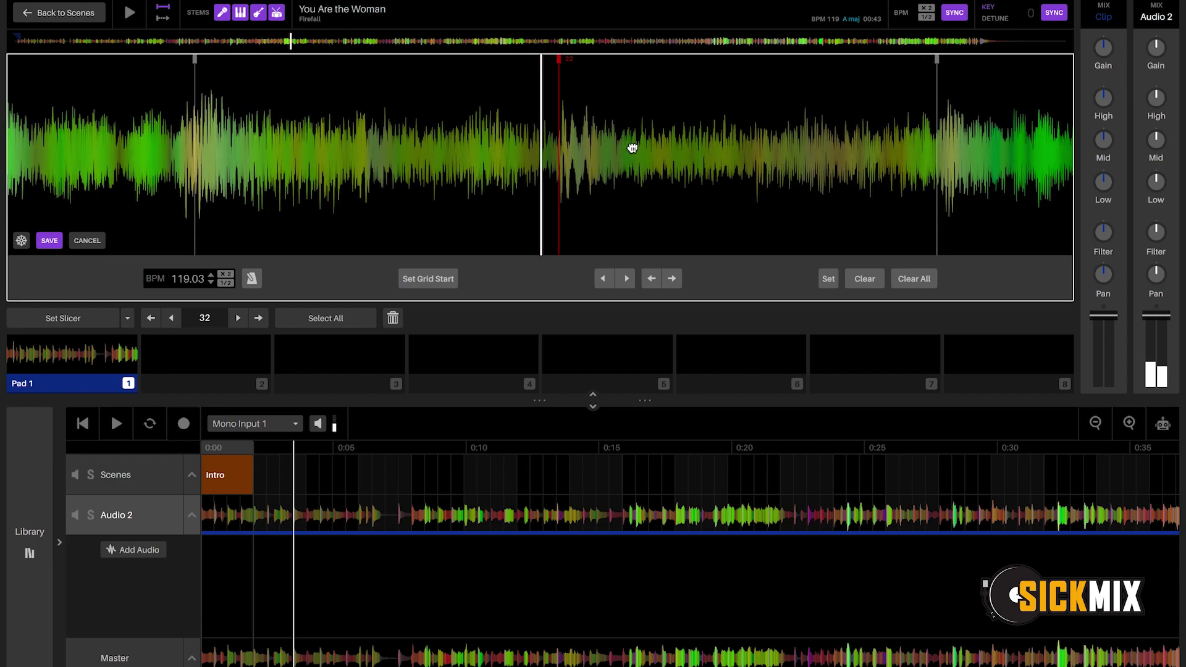
pyautogui.scroll(2, 604, 162)
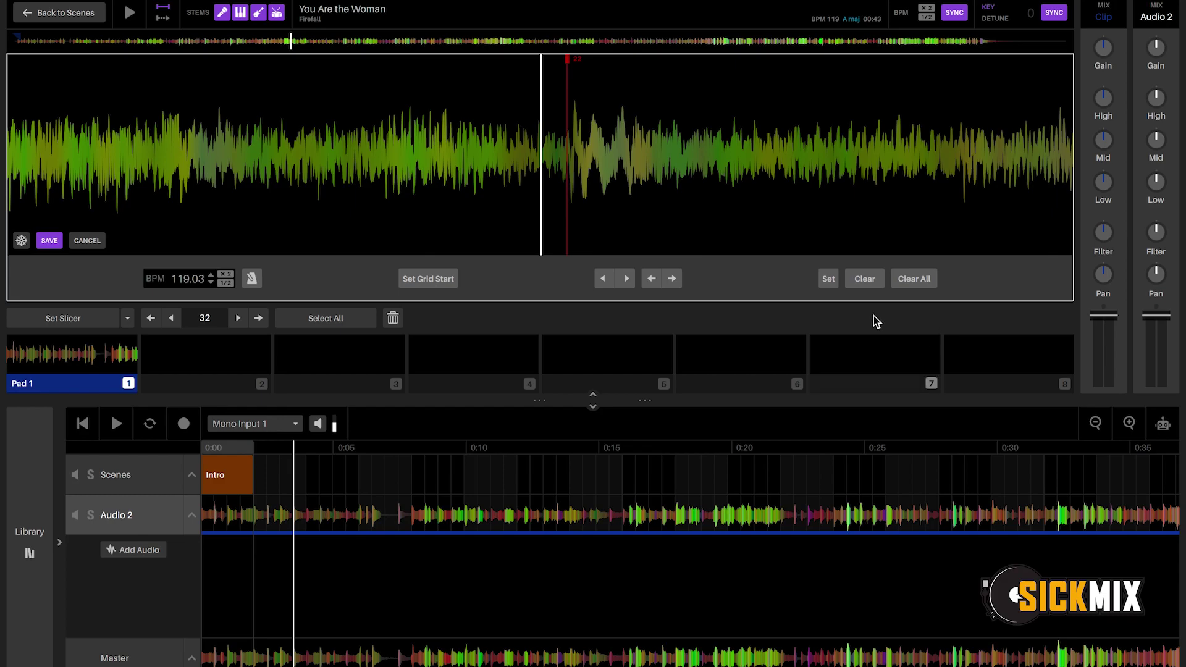
pyautogui.moveTo(609, 151); pyautogui.dragTo(608, 149)
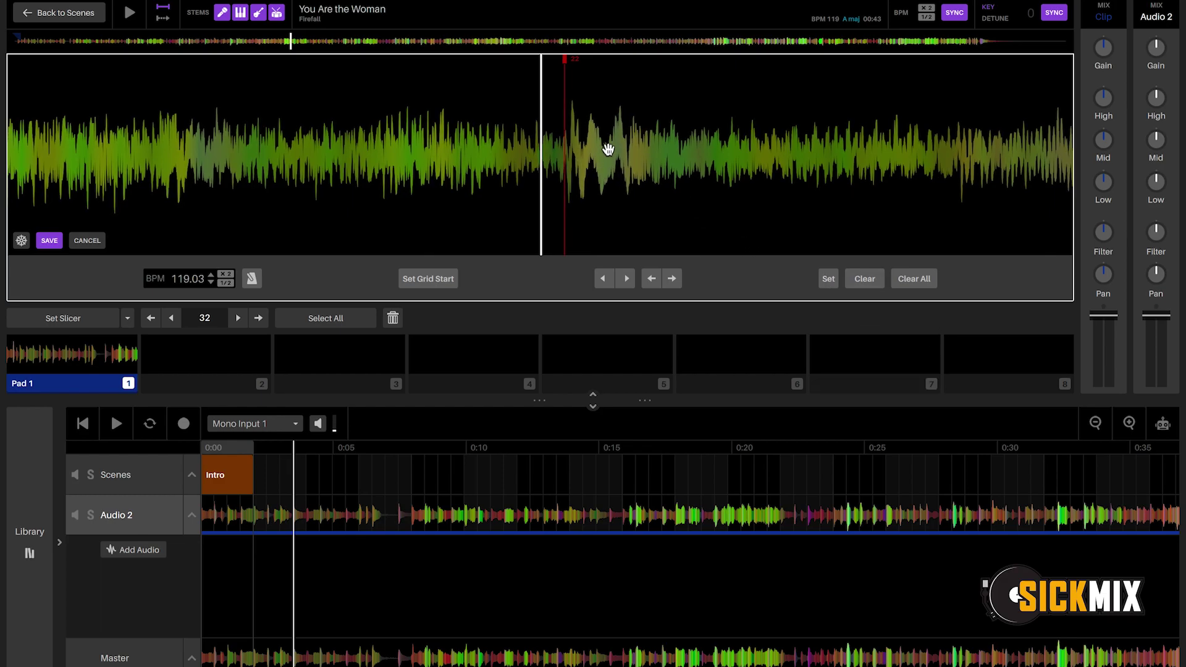
# Clear the bar 22 anchor and drag bar 22's grid line left onto its beat onset.
pyautogui.click(866, 286)
pyautogui.scroll(-3, 703, 203)
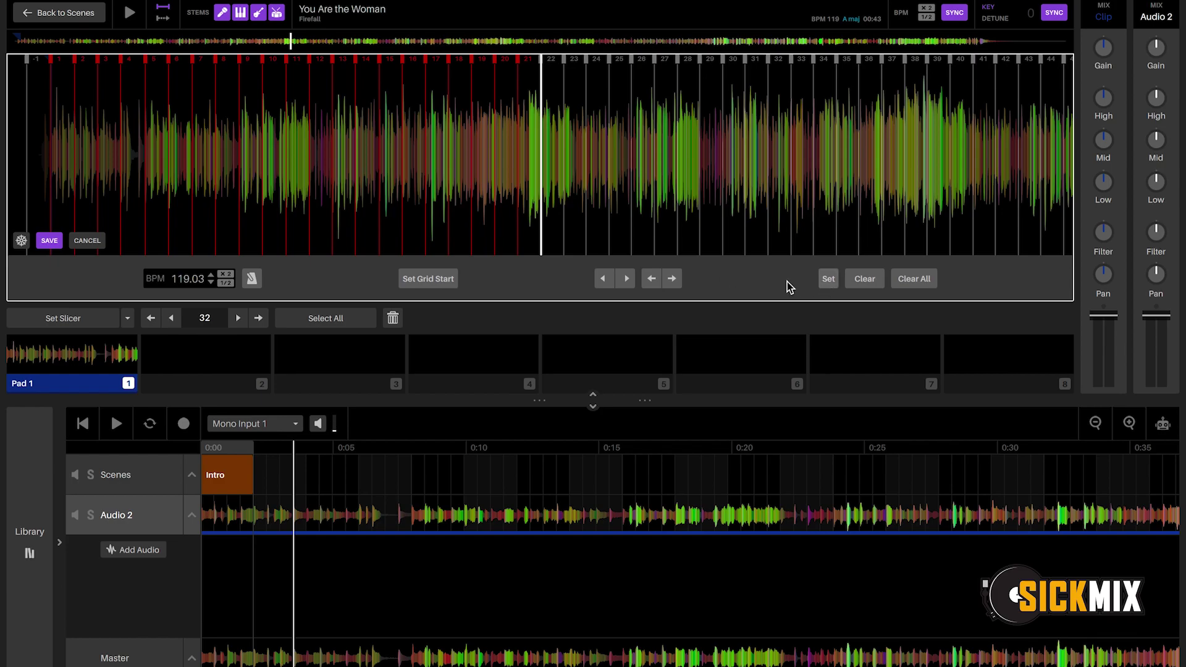
pyautogui.scroll(4, 535, 172)
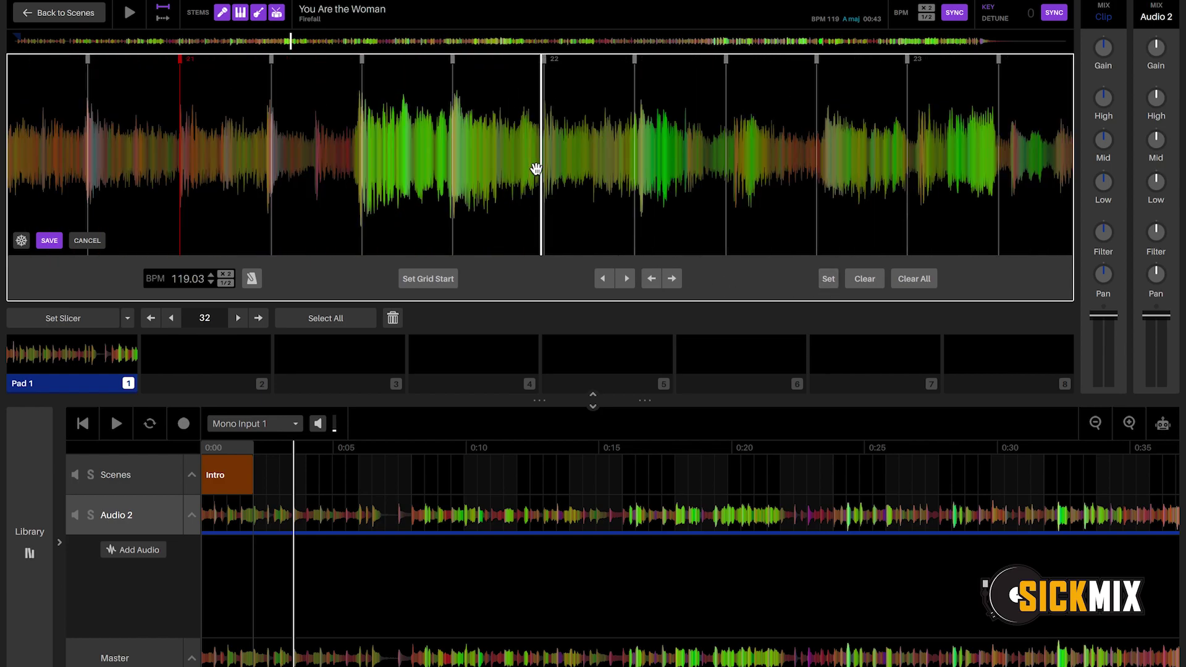
pyautogui.scroll(3, 537, 168)
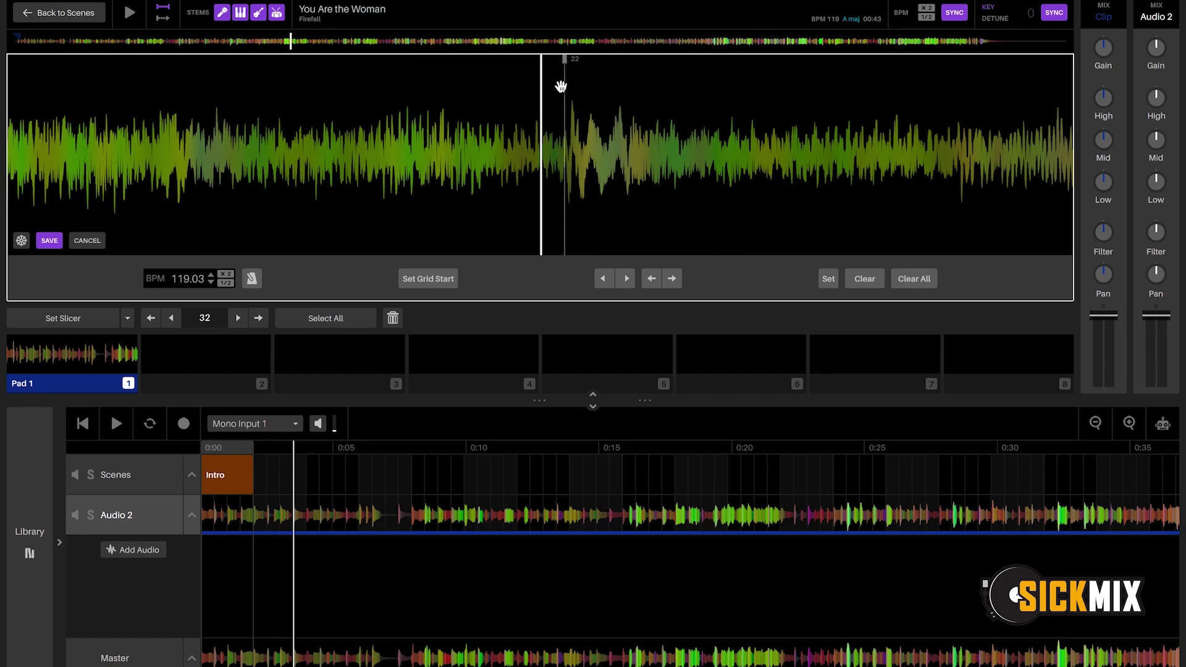
pyautogui.moveTo(565, 58)
pyautogui.mouseDown()
pyautogui.moveTo(488, 65)
pyautogui.moveTo(569, 73)
pyautogui.mouseUp()
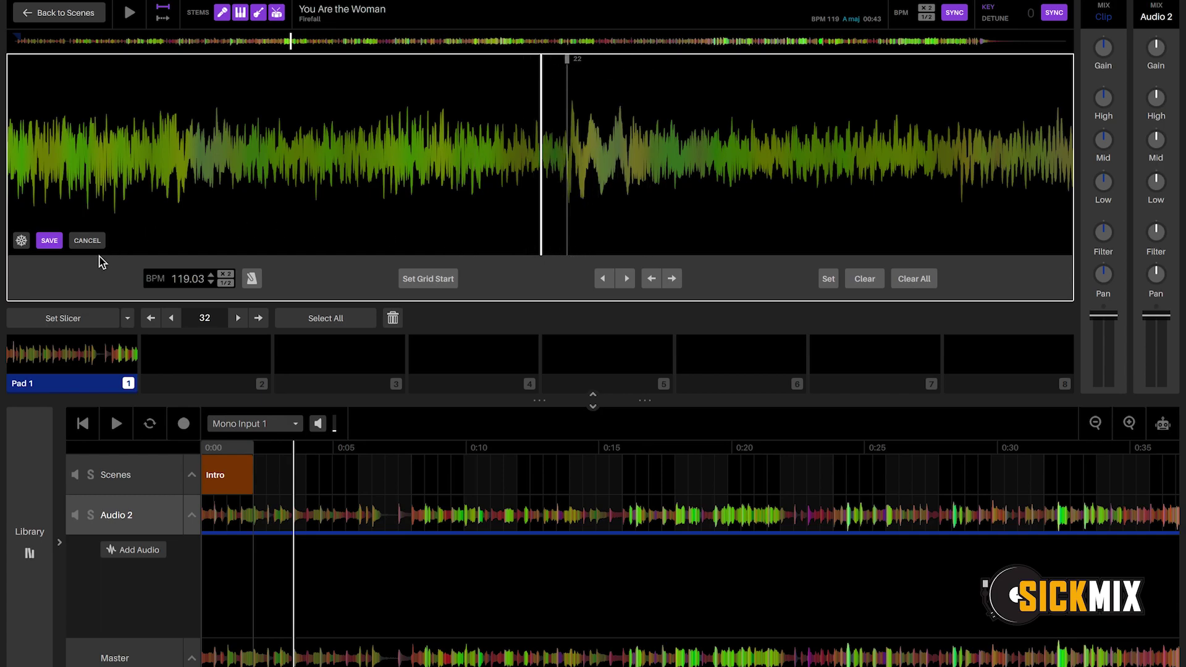
# Save the edited beat grid and play 'You Are the Woman' from the beginning.
pyautogui.click(49, 242)
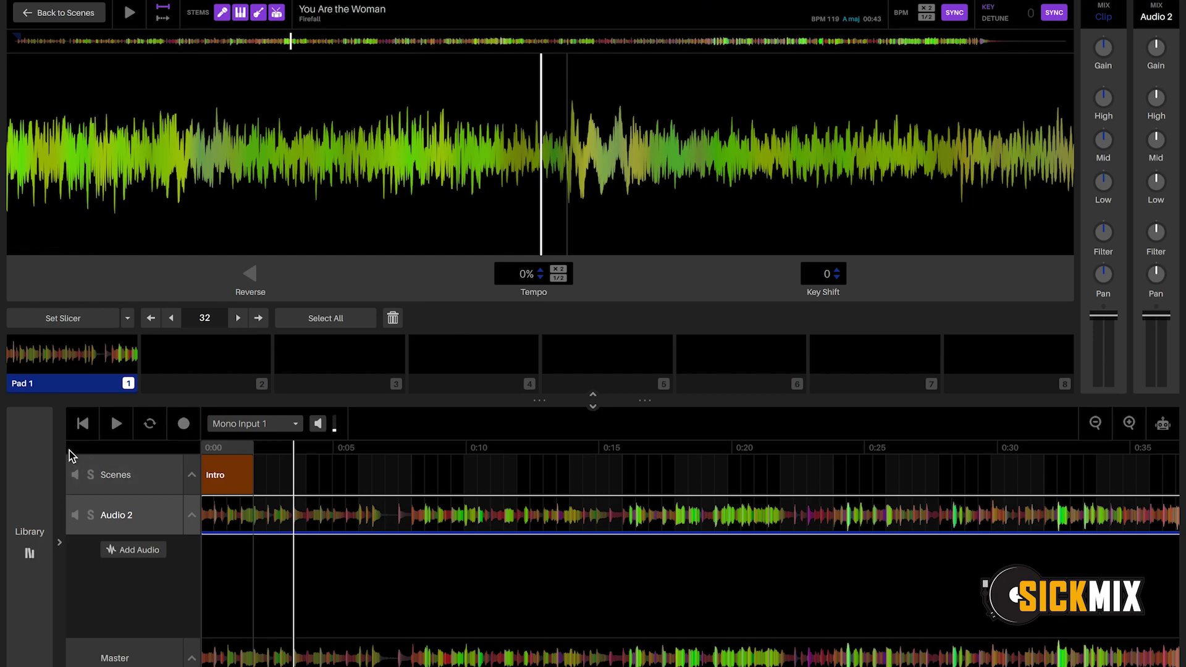
pyautogui.click(82, 423)
pyautogui.click(119, 427)
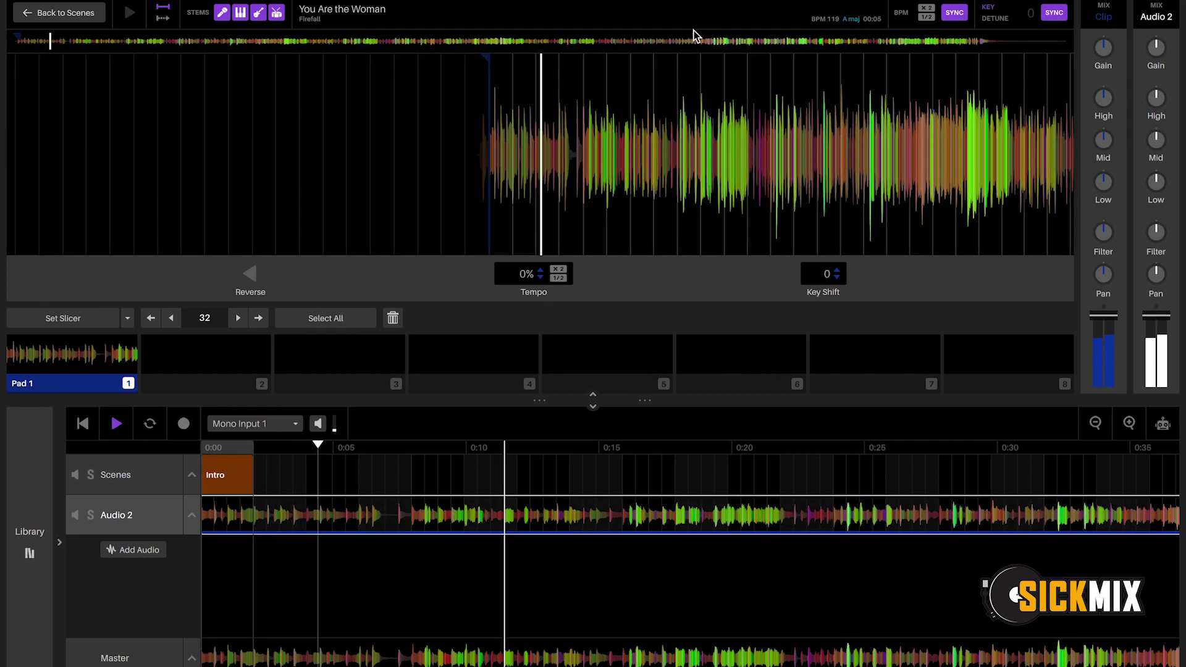
# Reopen the grid editor, play from a start marker on the Audio 2 clip, and stop at 00:23.
pyautogui.click(50, 241)
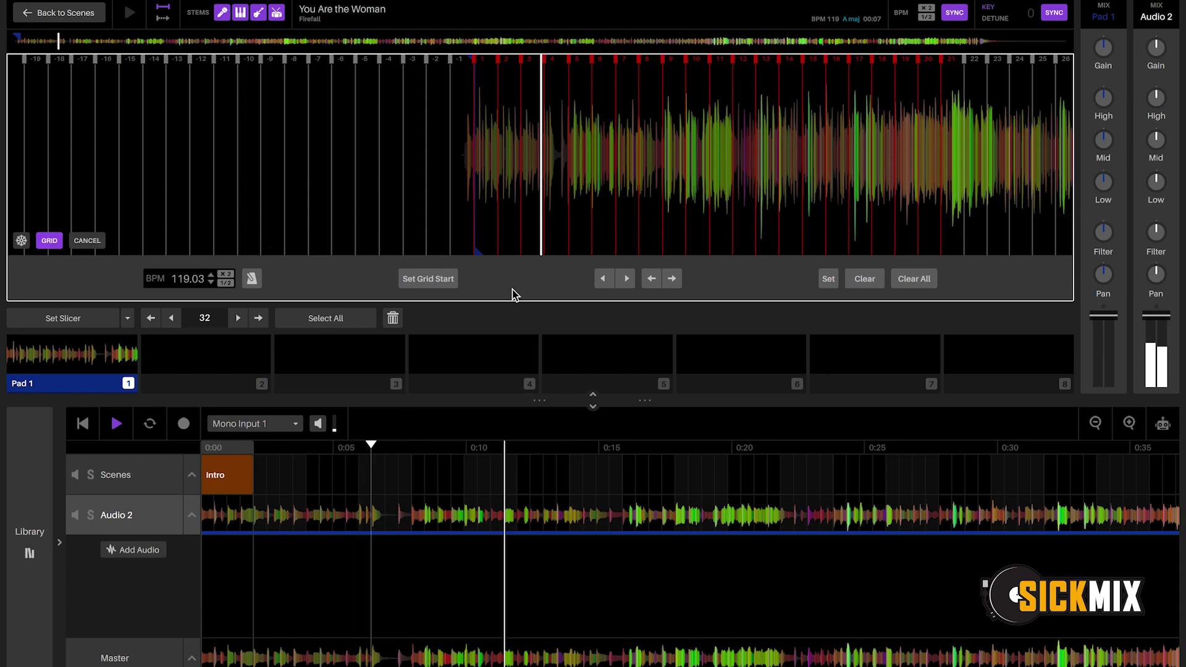
pyautogui.click(373, 514)
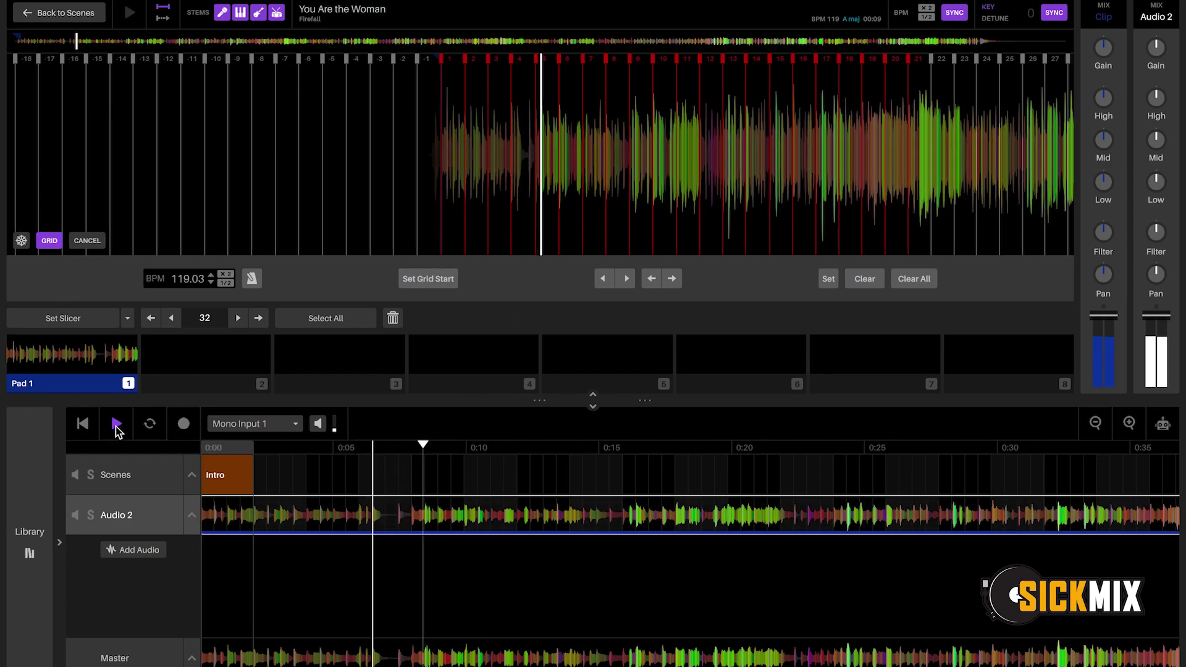
pyautogui.click(117, 425)
pyautogui.click(117, 425)
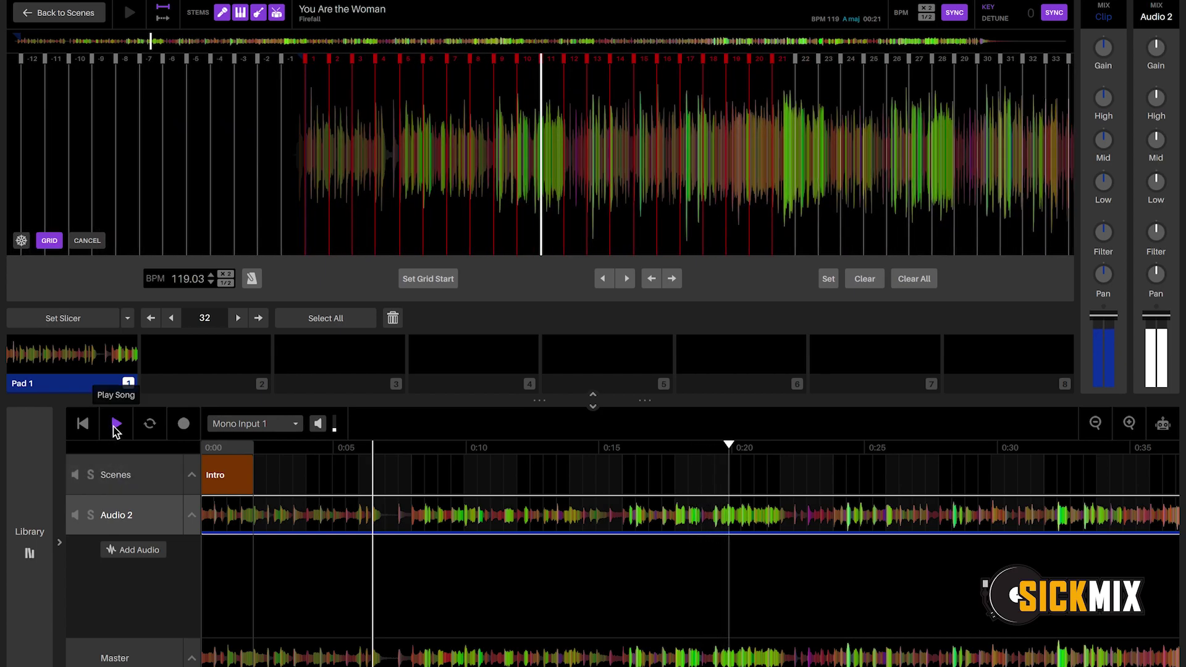
pyautogui.click(115, 425)
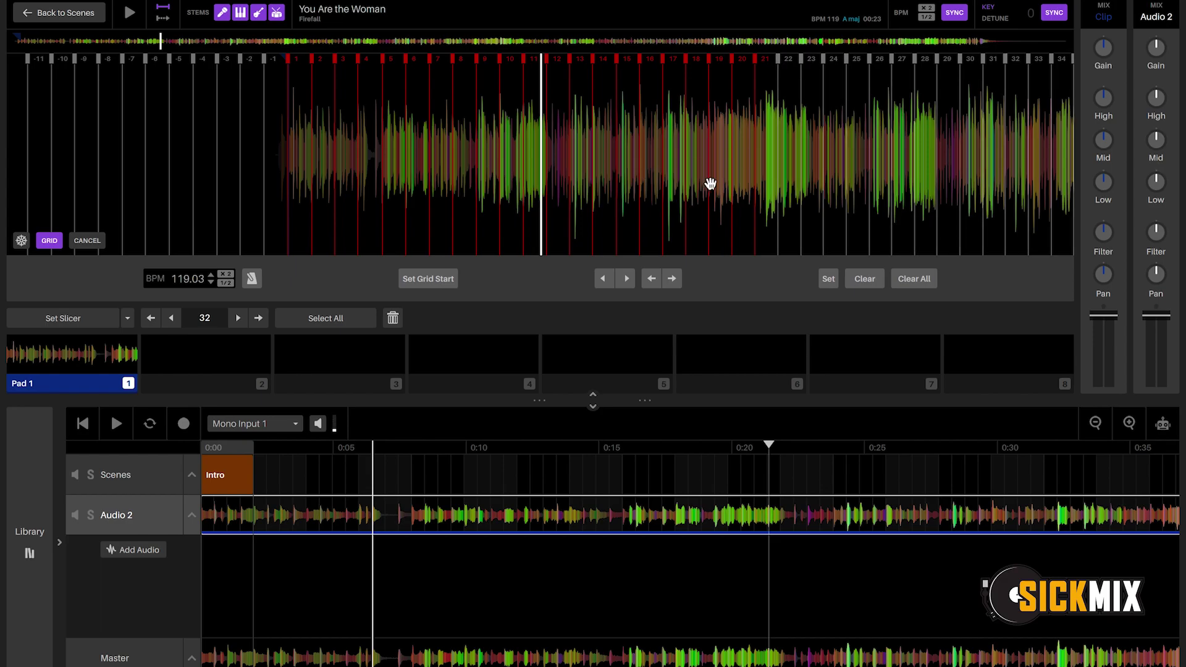
# Zoom the waveform in and out to review the anchors across bars 1–21.
pyautogui.scroll(5, 710, 185)
pyautogui.scroll(-3, 709, 189)
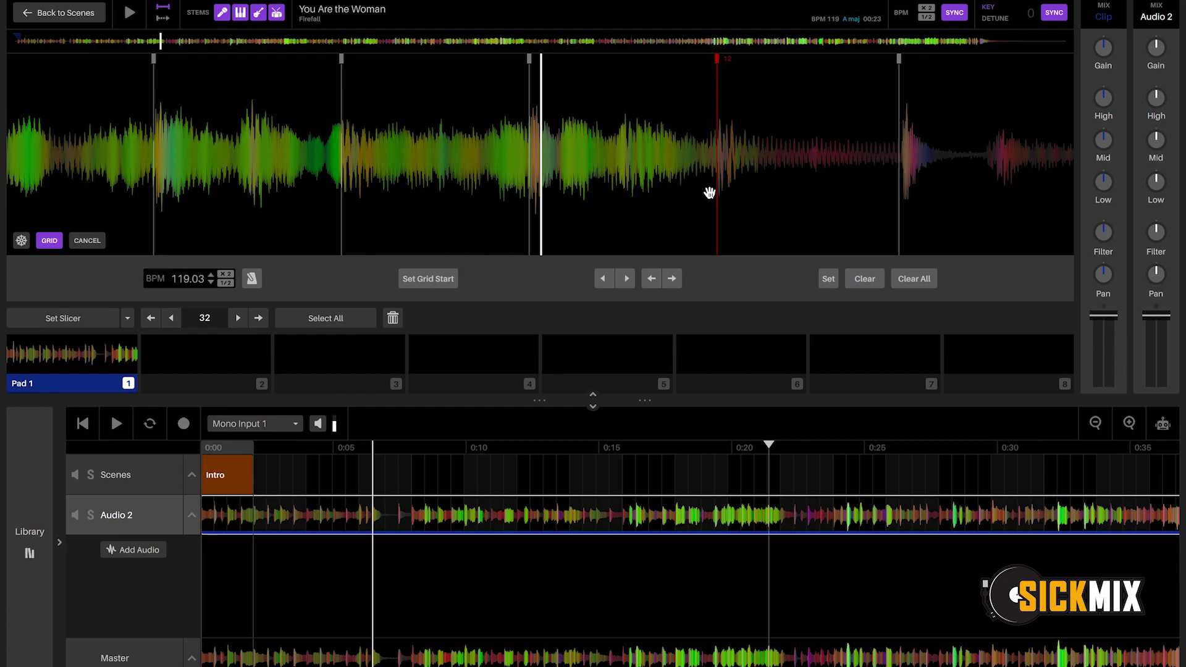
pyautogui.scroll(-5, 658, 155)
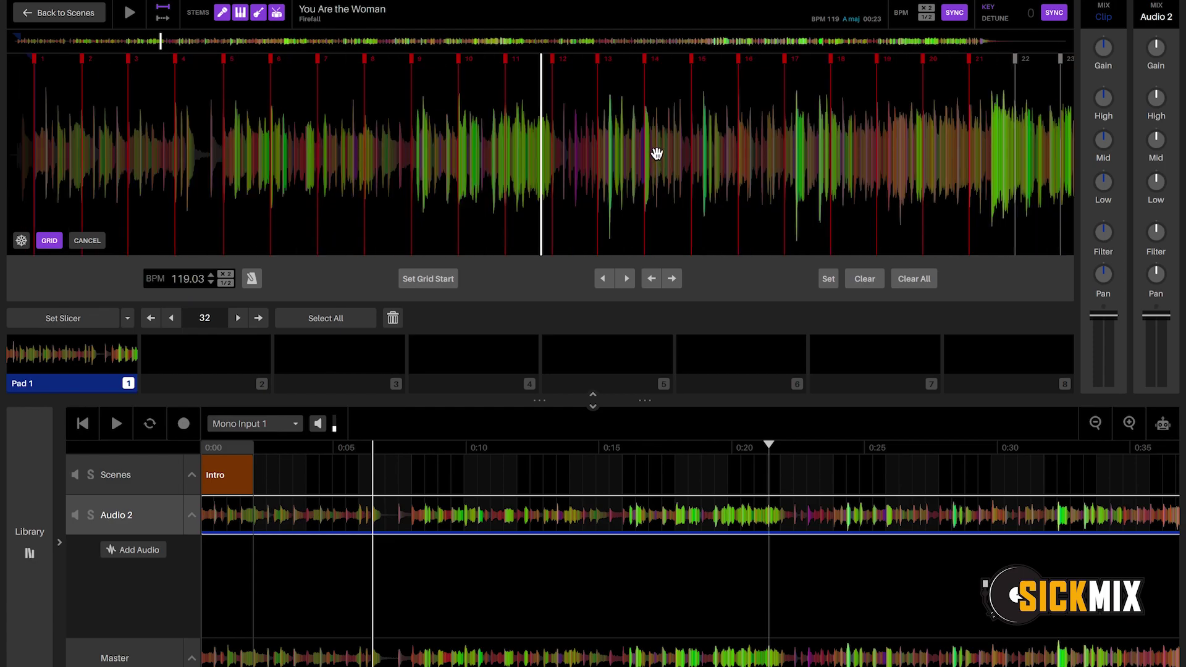
pyautogui.scroll(-3, 656, 154)
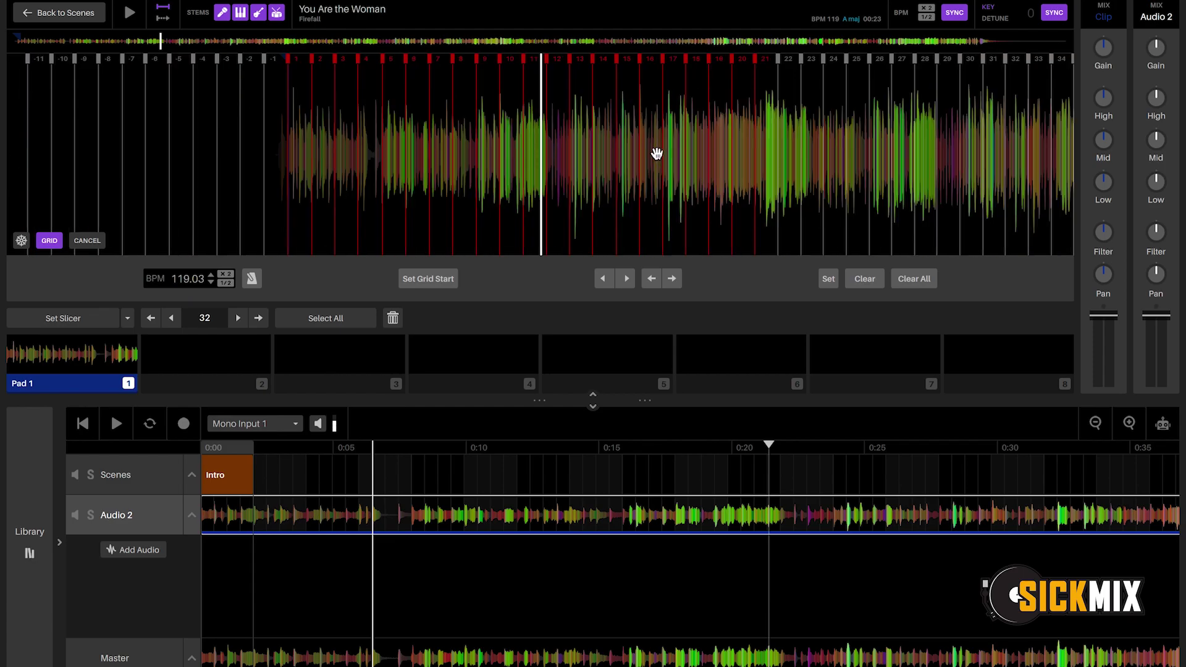